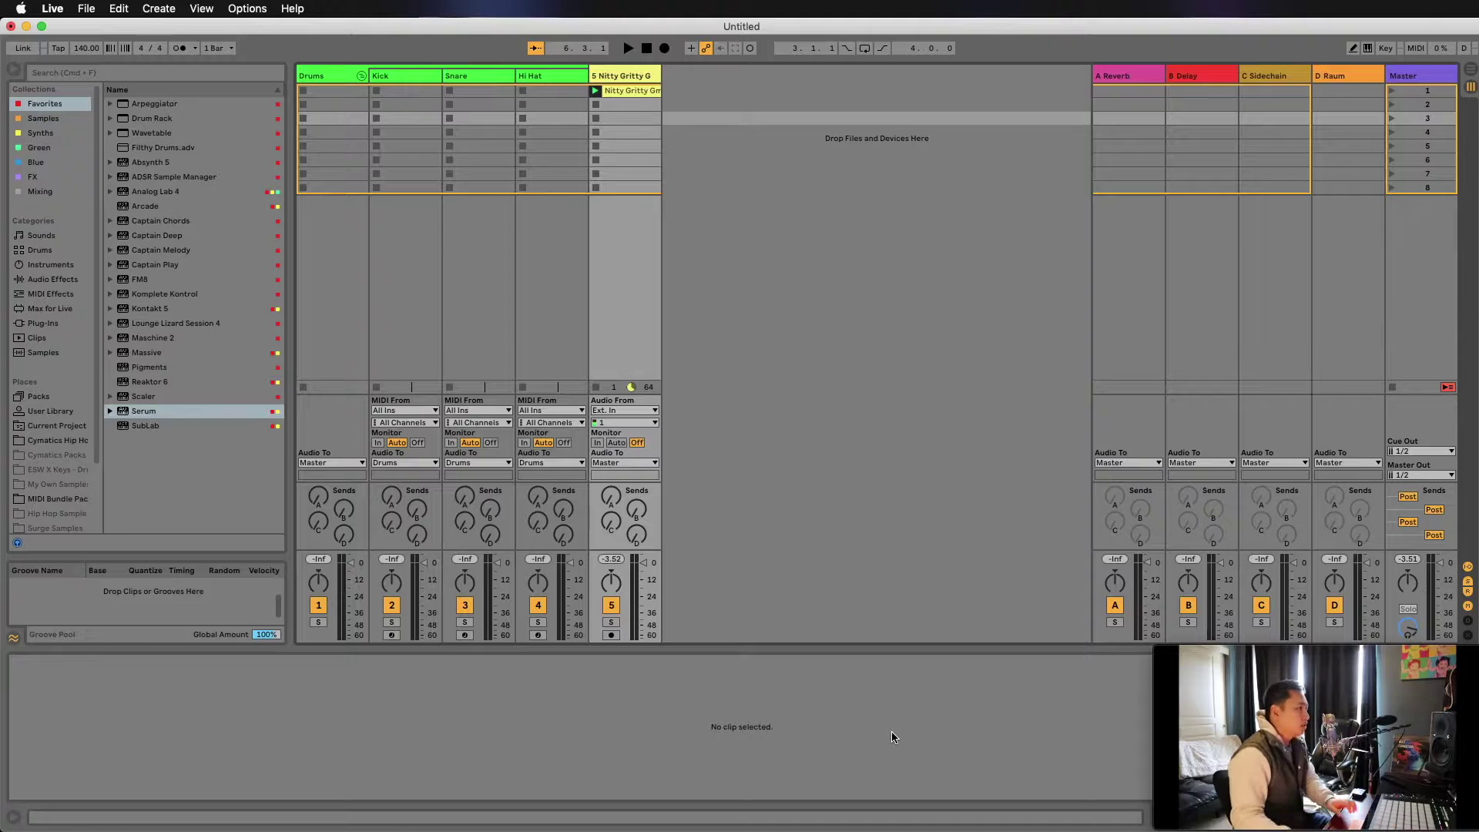
# Select the Nitty Gritty Gmin 140bpm clip to show its waveform
pyautogui.click(633, 91)
# Play the Nitty Gritty Gmin 140bpm sample, then stop playback
pyautogui.press('space')
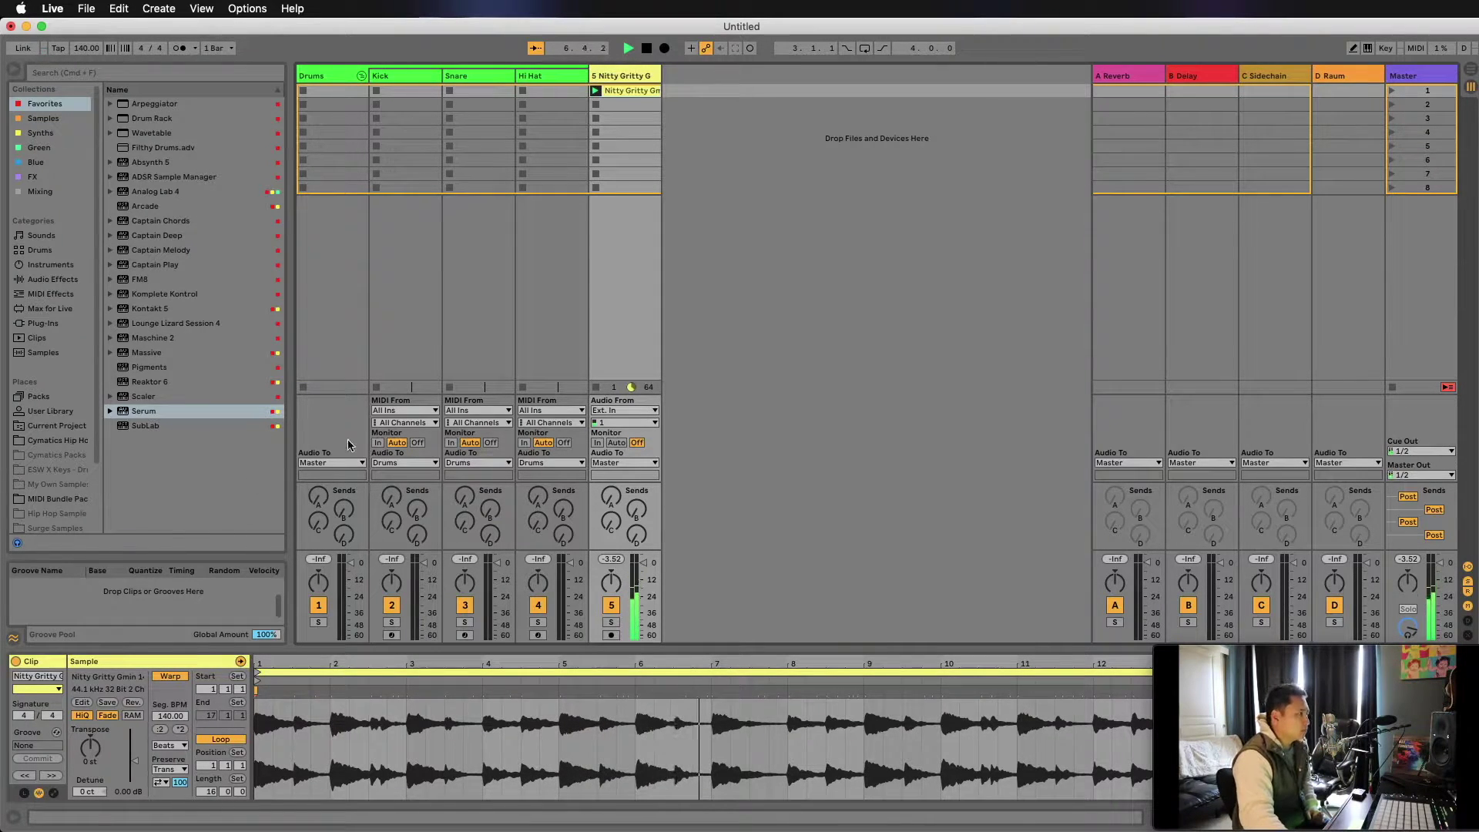
pyautogui.press('space')
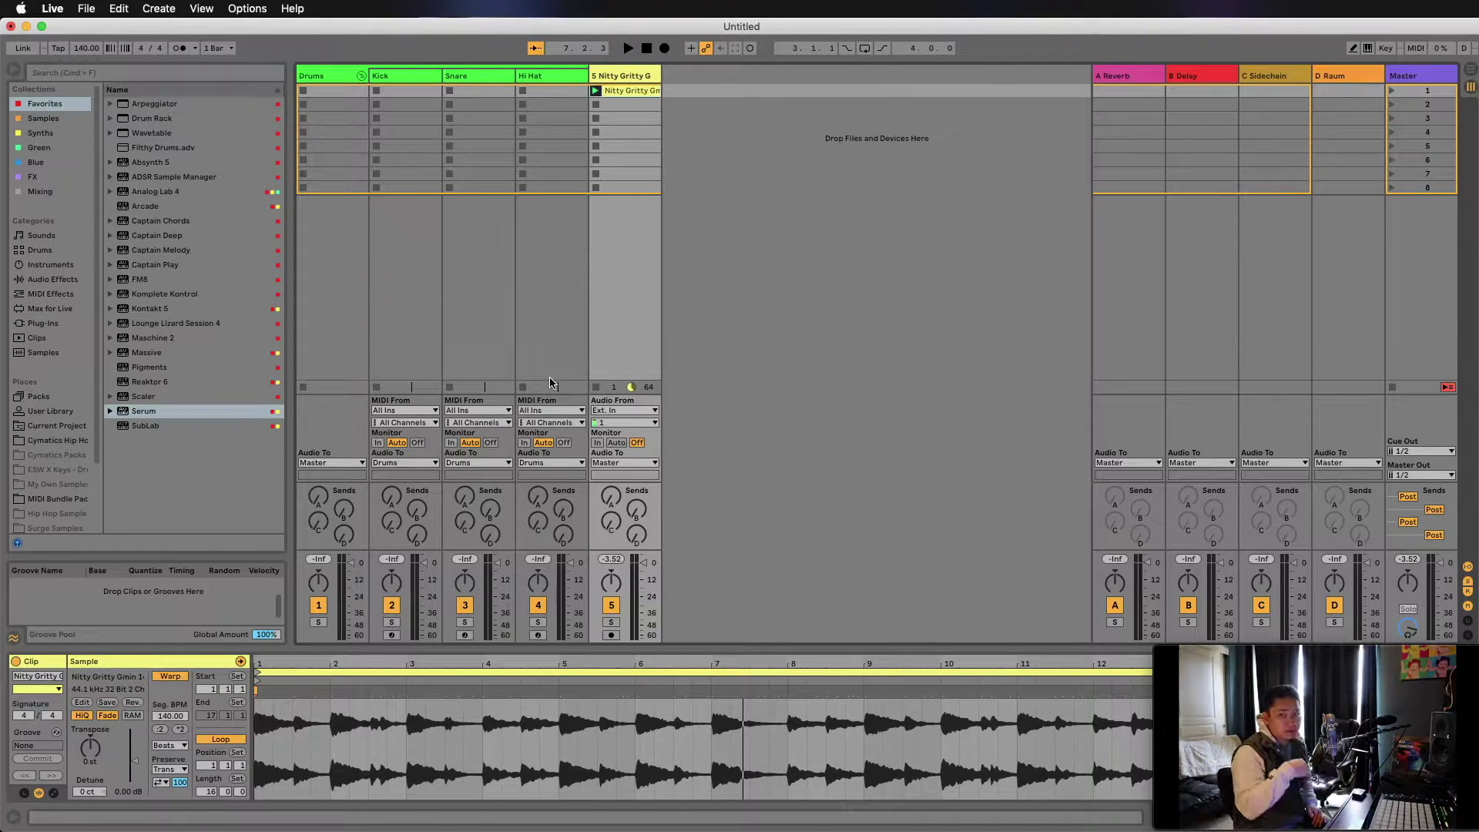
# Add Spectrum from the Mixing devices to the sample track and delete the duplicate copy
pyautogui.click(43, 191)
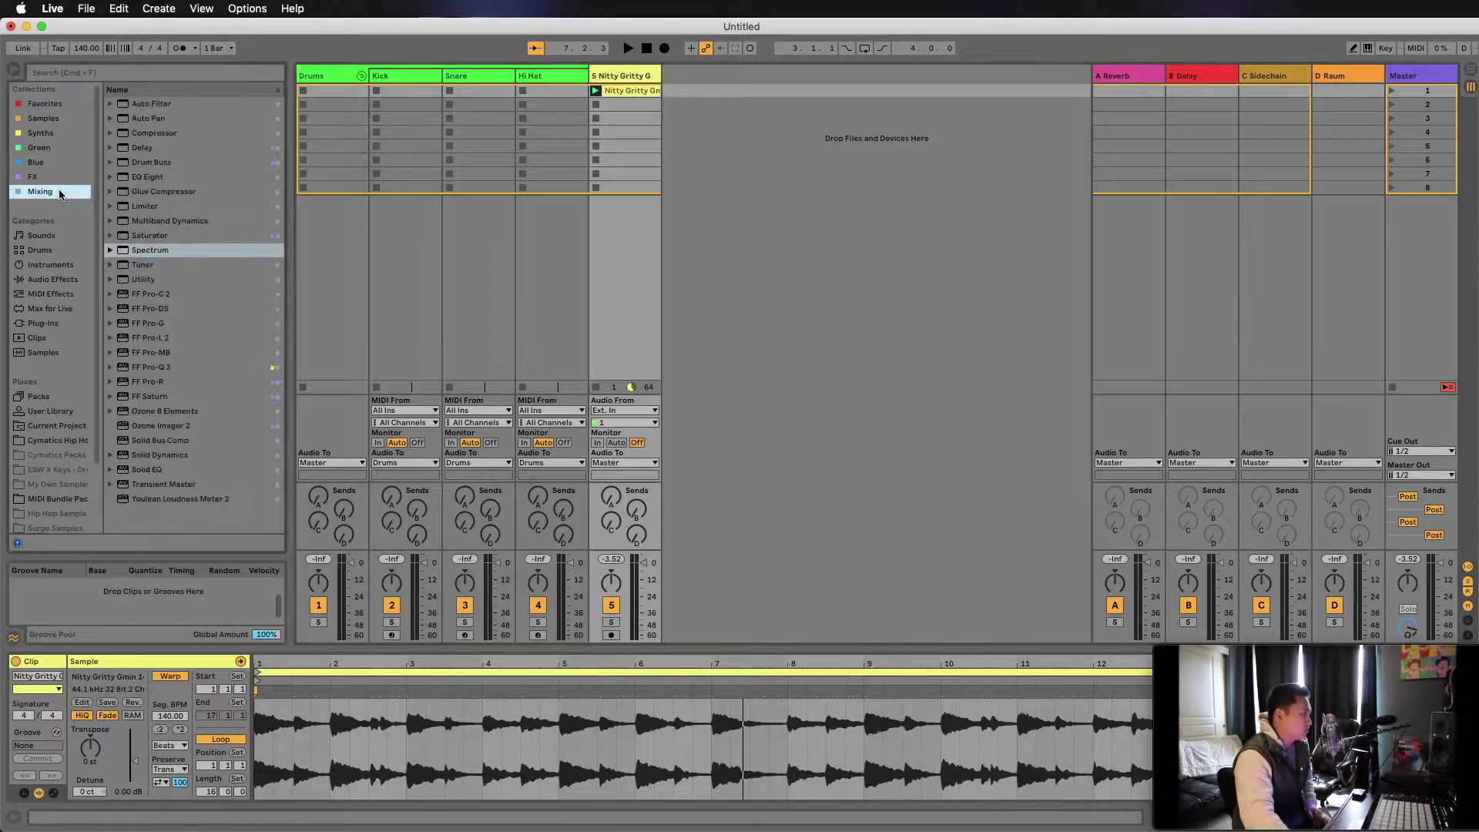
pyautogui.doubleClick(174, 252)
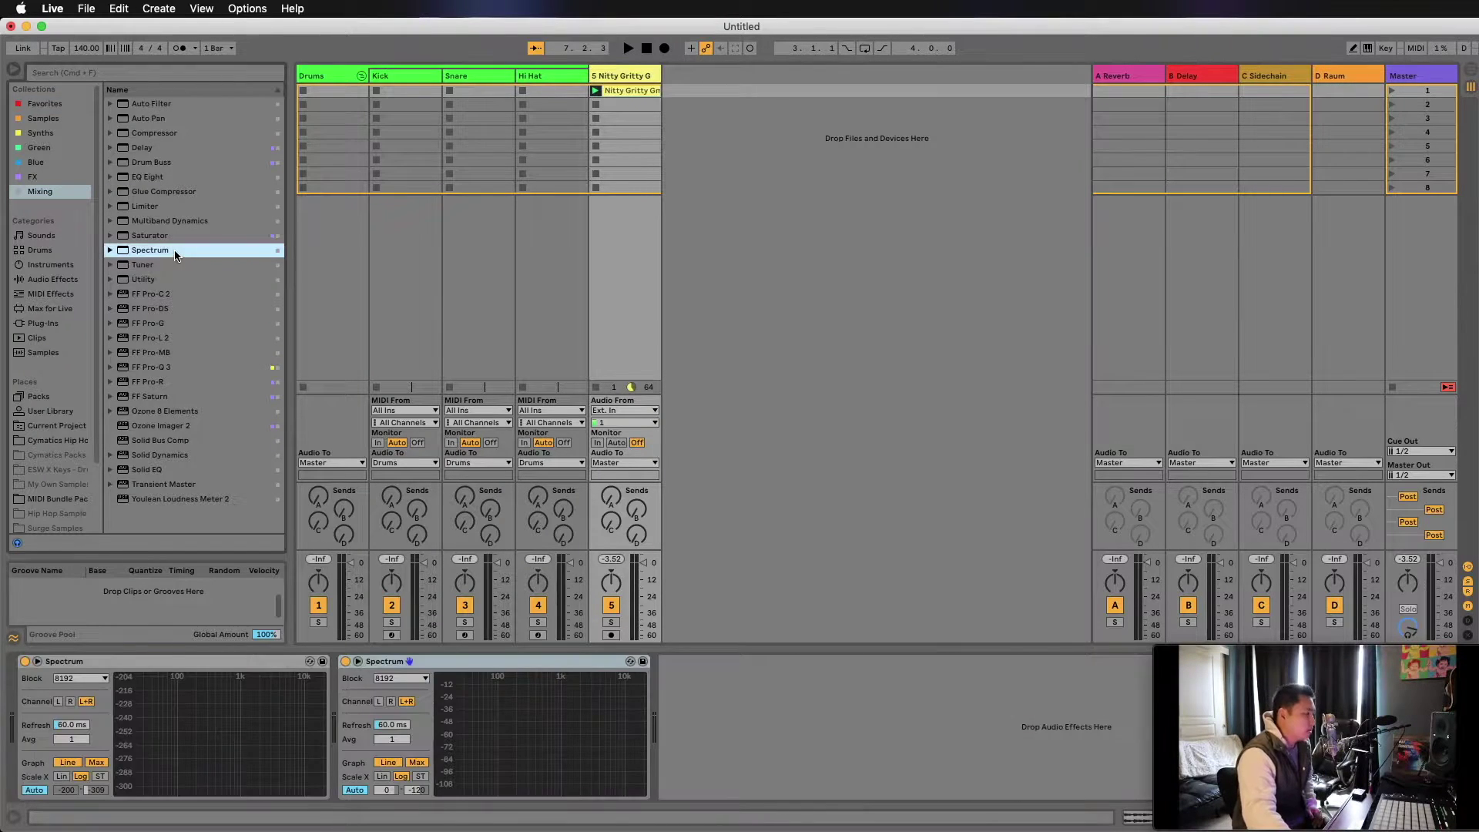
pyautogui.click(593, 670)
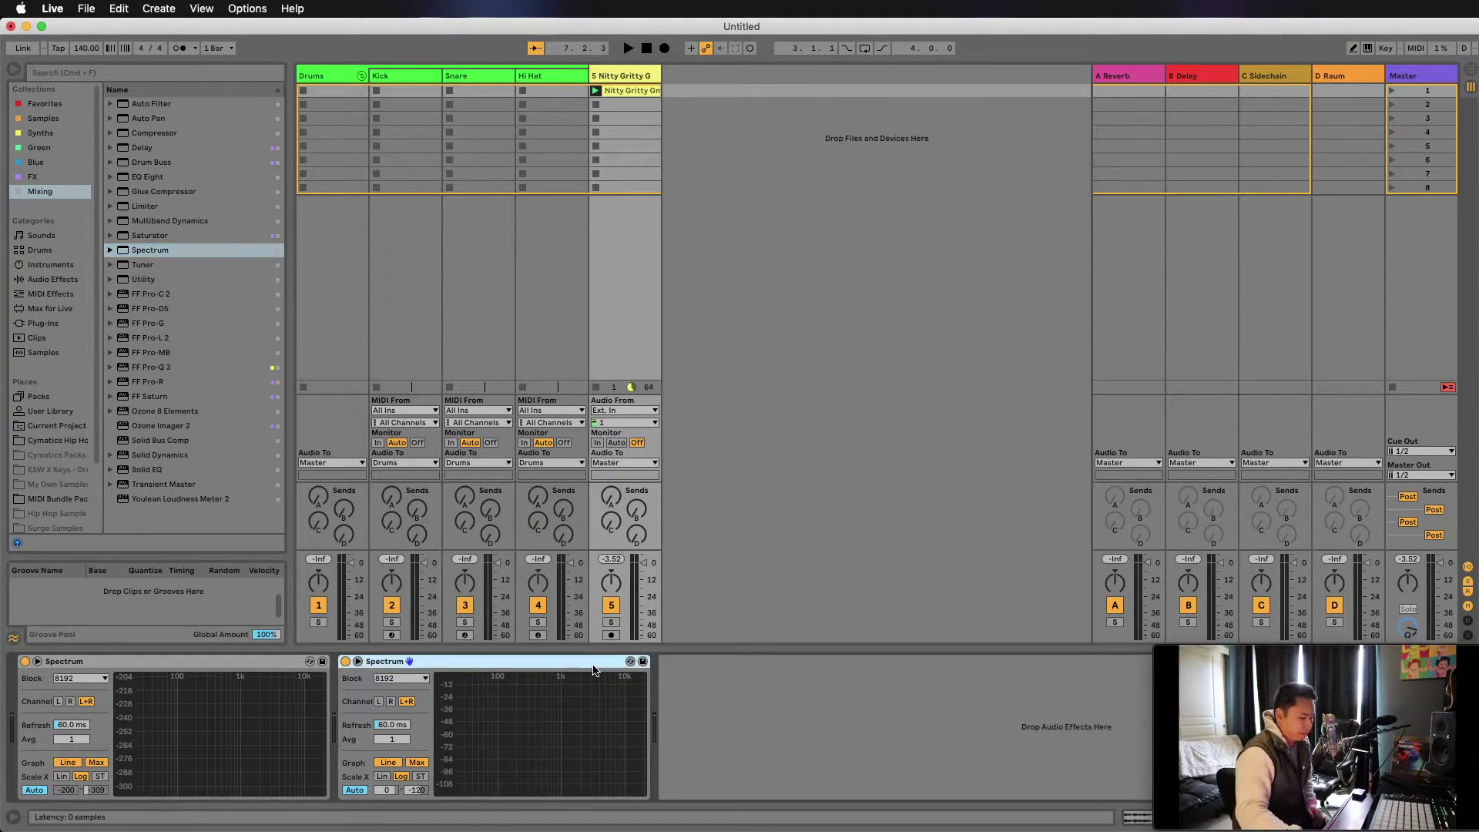
pyautogui.press('Delete')
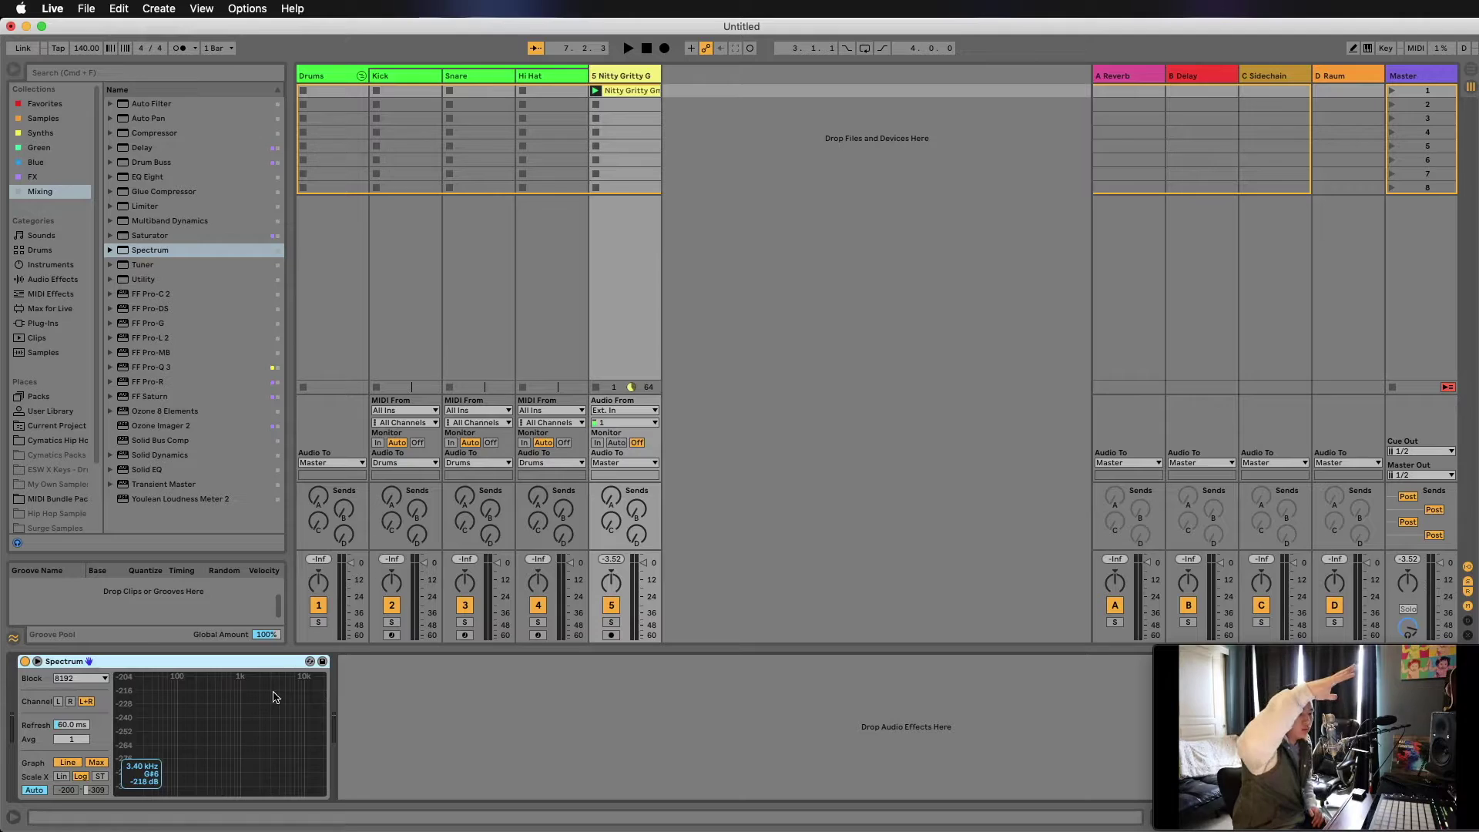
# Expand the Spectrum graph to full size and briefly play the sample into it
pyautogui.doubleClick(216, 719)
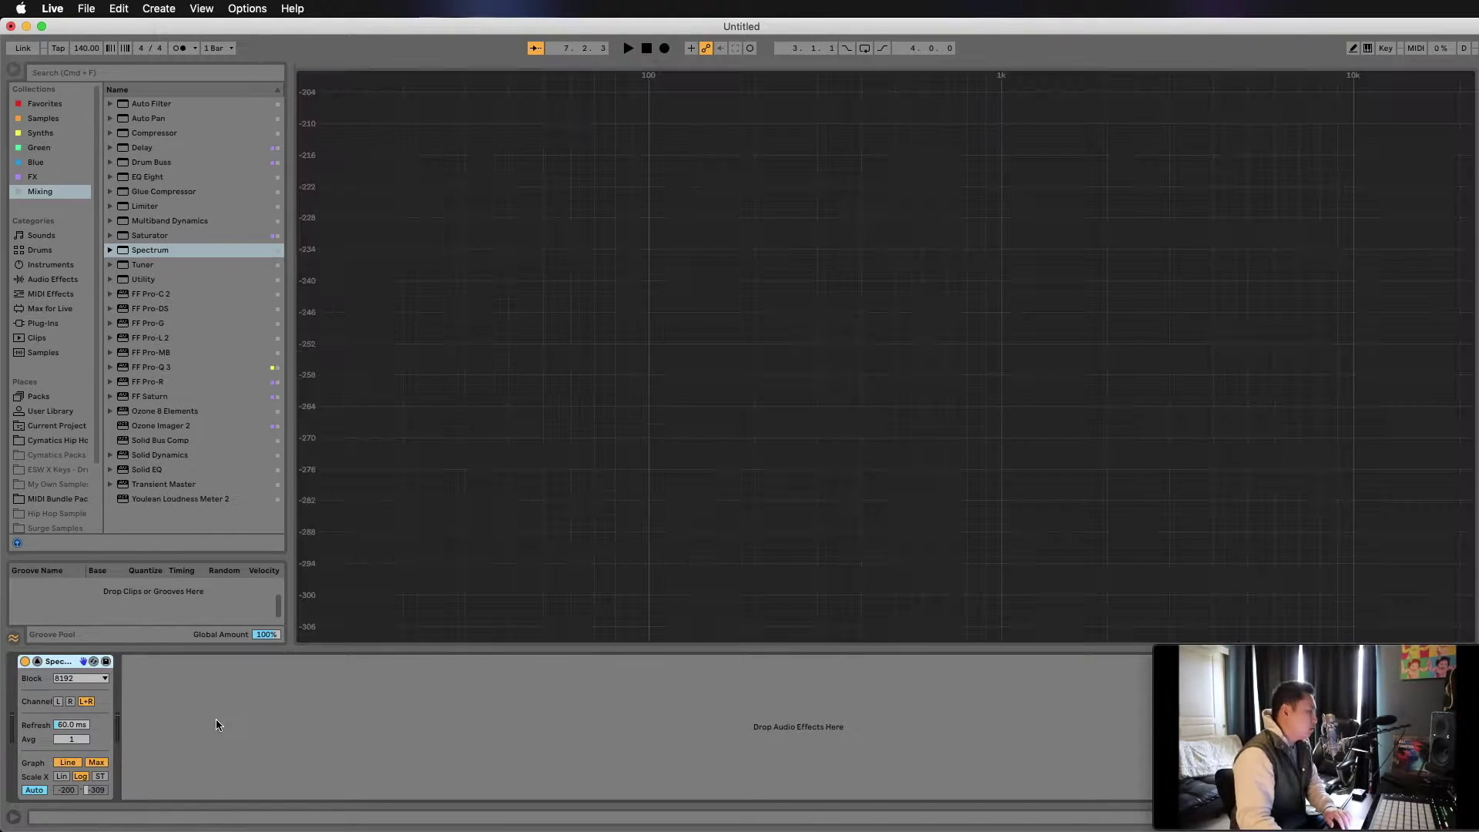
pyautogui.press('space')
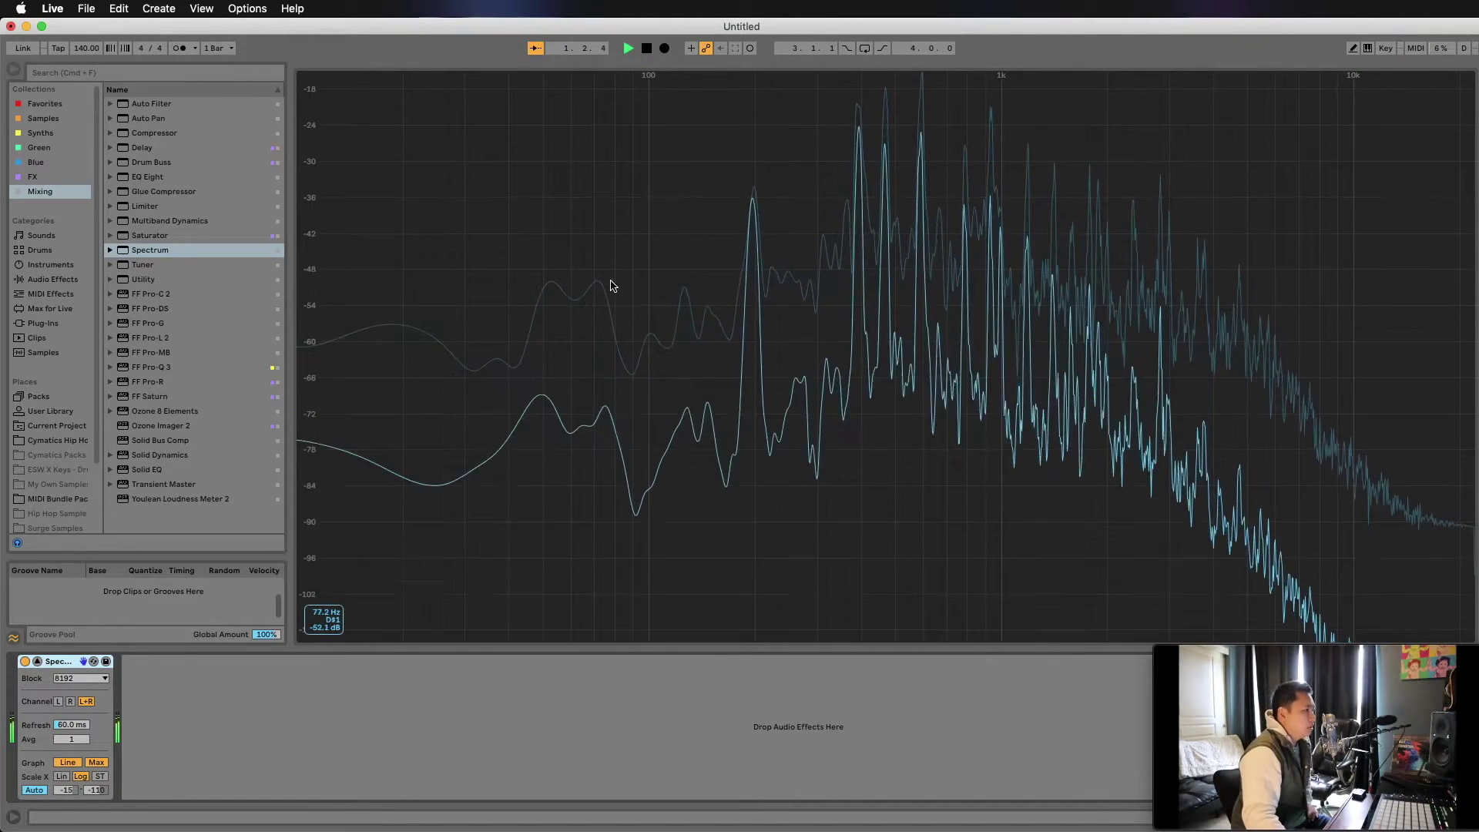
pyautogui.press('space')
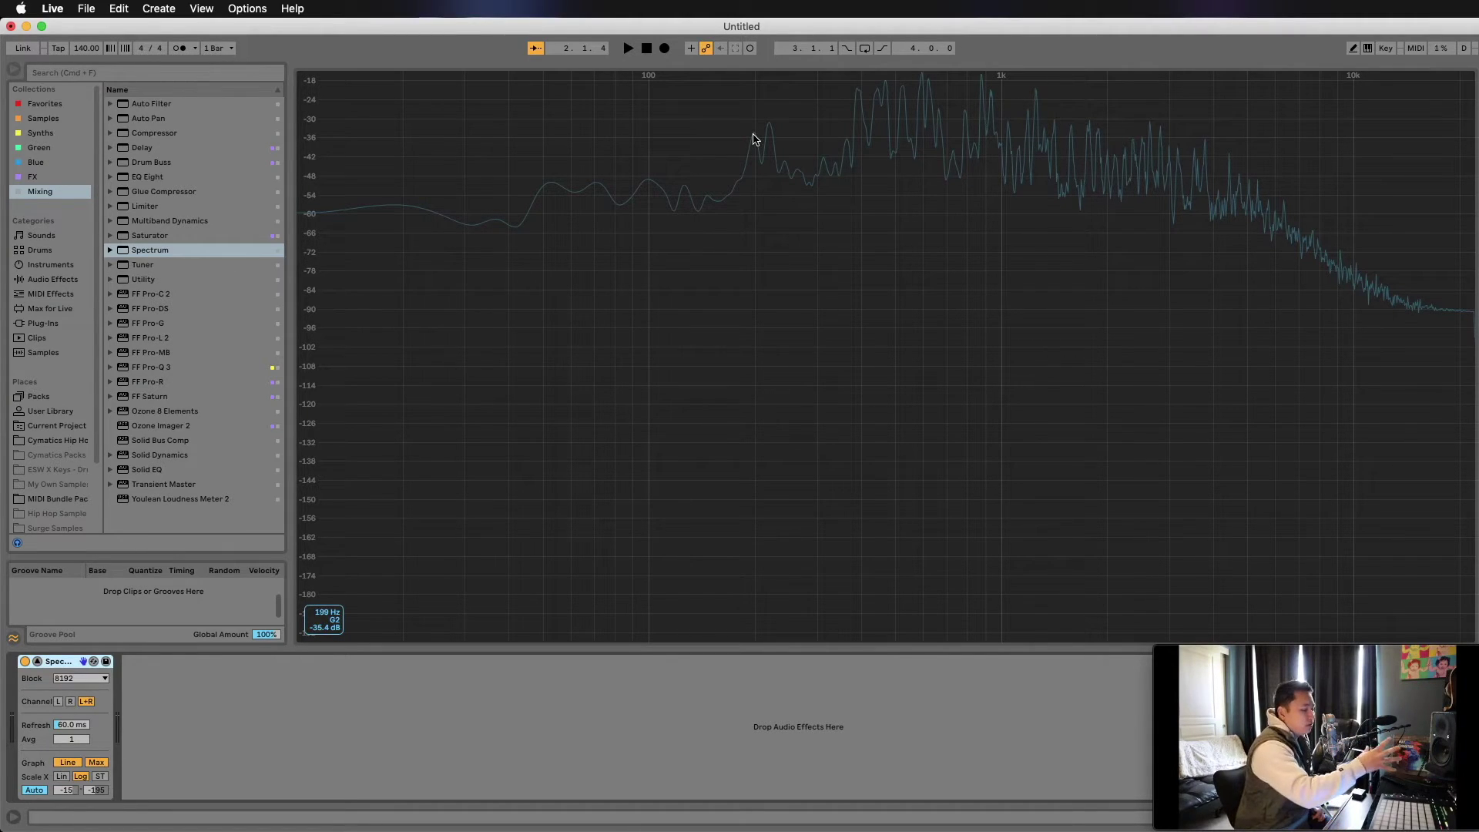
# Leave the enlarged Spectrum view and insert a new MIDI track
pyautogui.press('Tab')
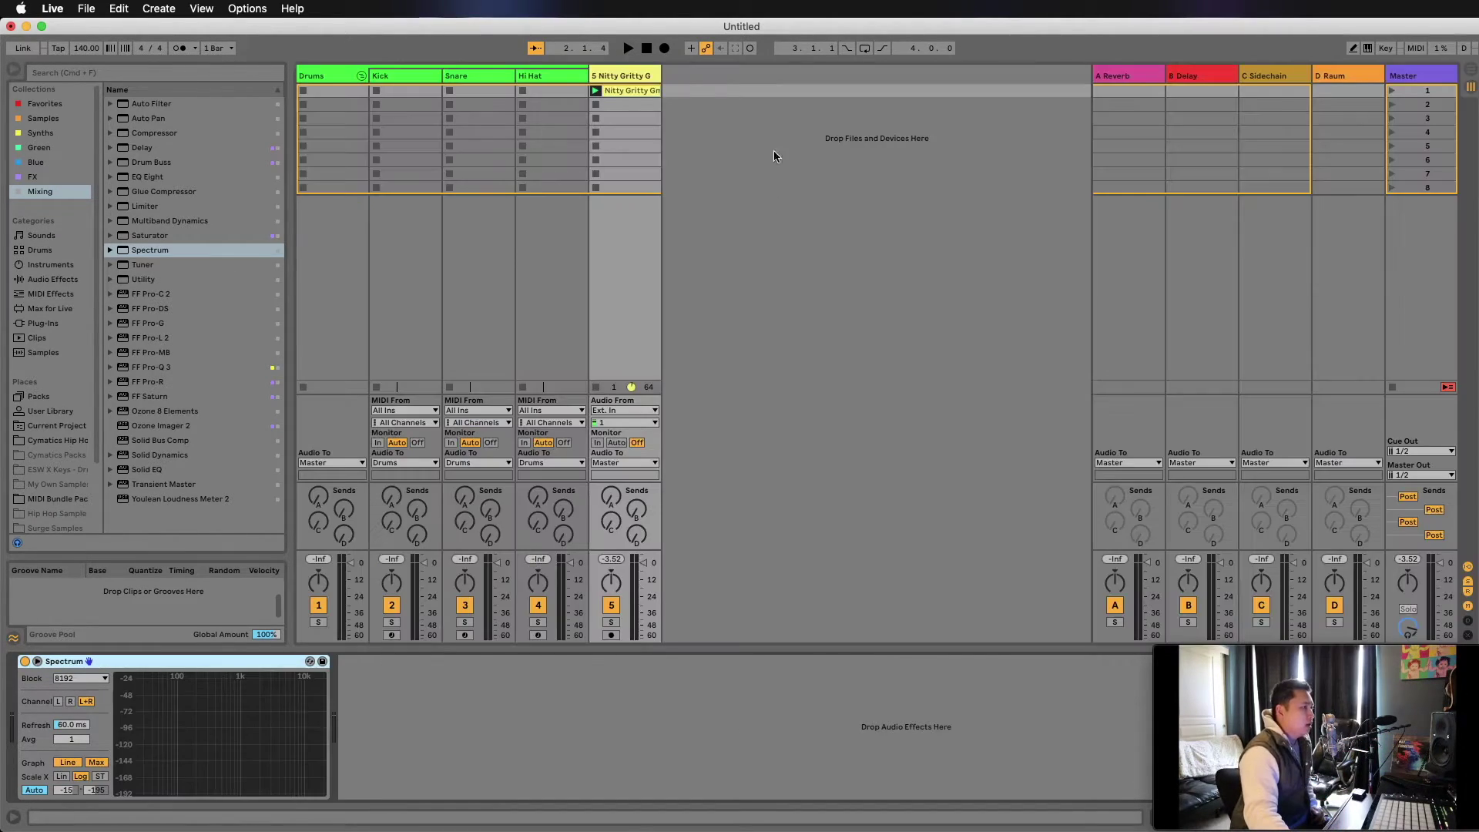
pyautogui.rightClick(715, 123)
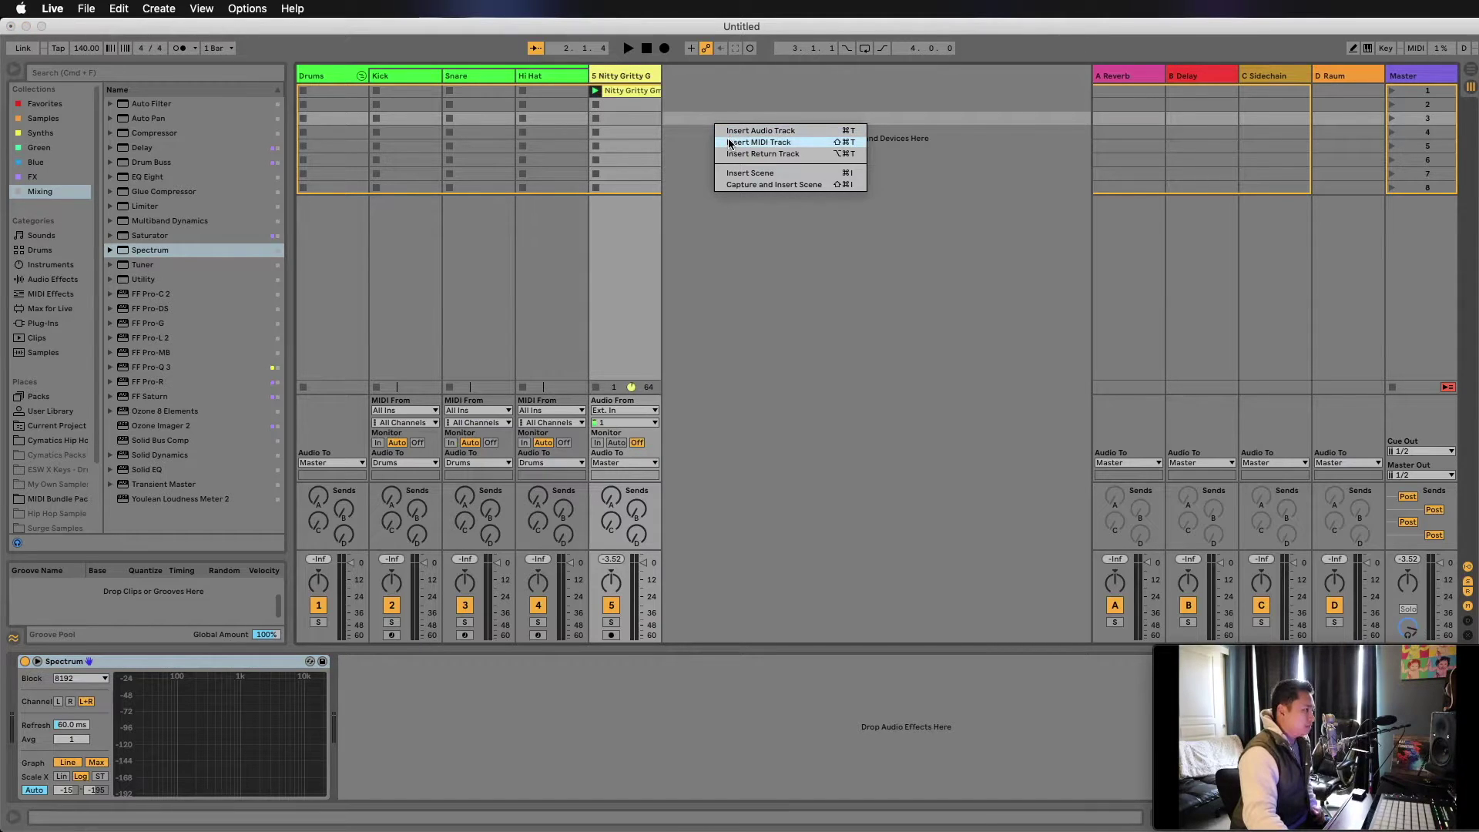
pyautogui.click(729, 142)
# Load Serum from Favorites onto the new MIDI track and close its plugin window
pyautogui.click(45, 107)
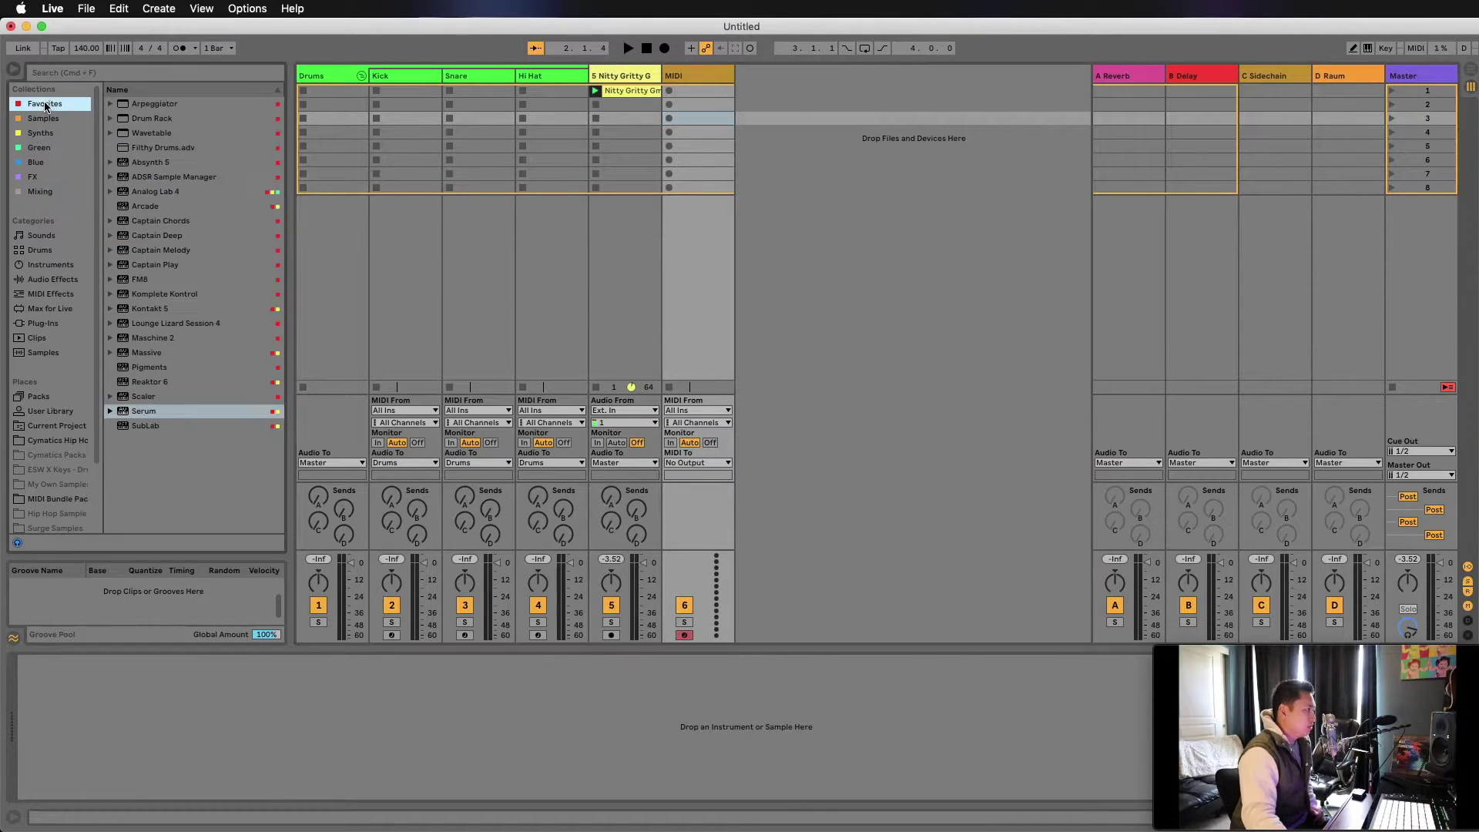
pyautogui.click(38, 191)
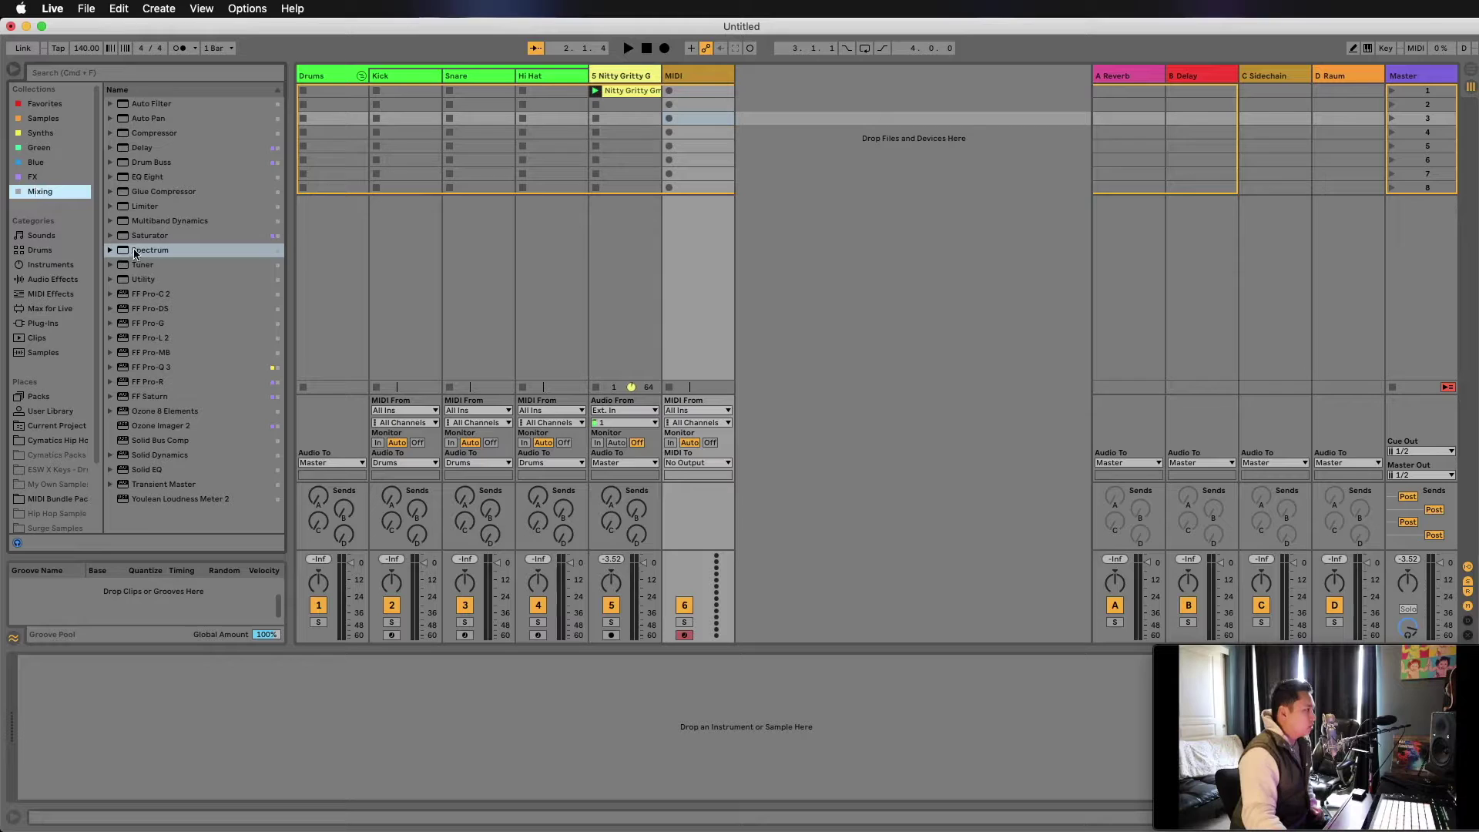
pyautogui.click(45, 103)
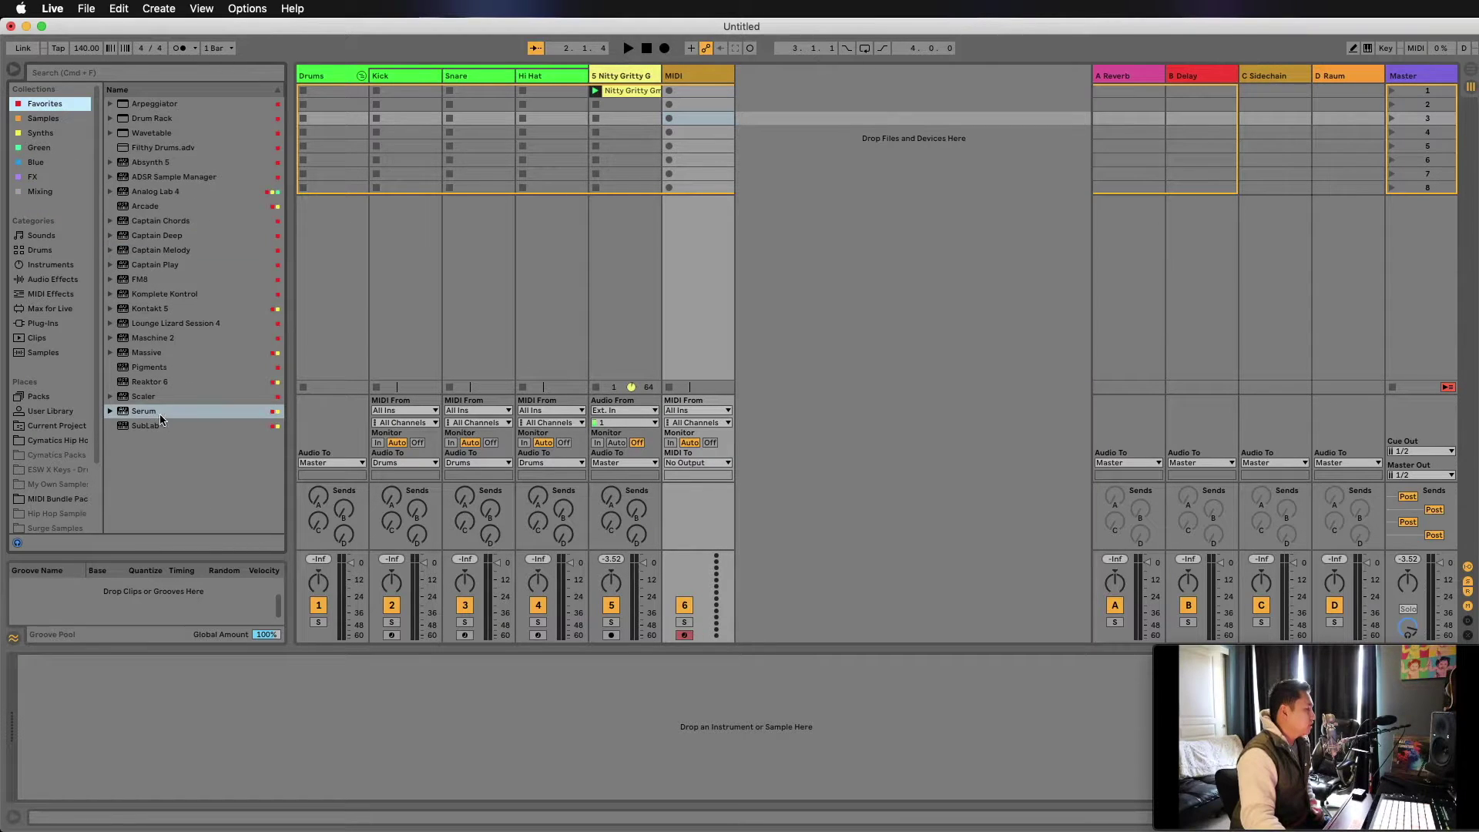
pyautogui.moveTo(150, 411); pyautogui.dragTo(689, 361)
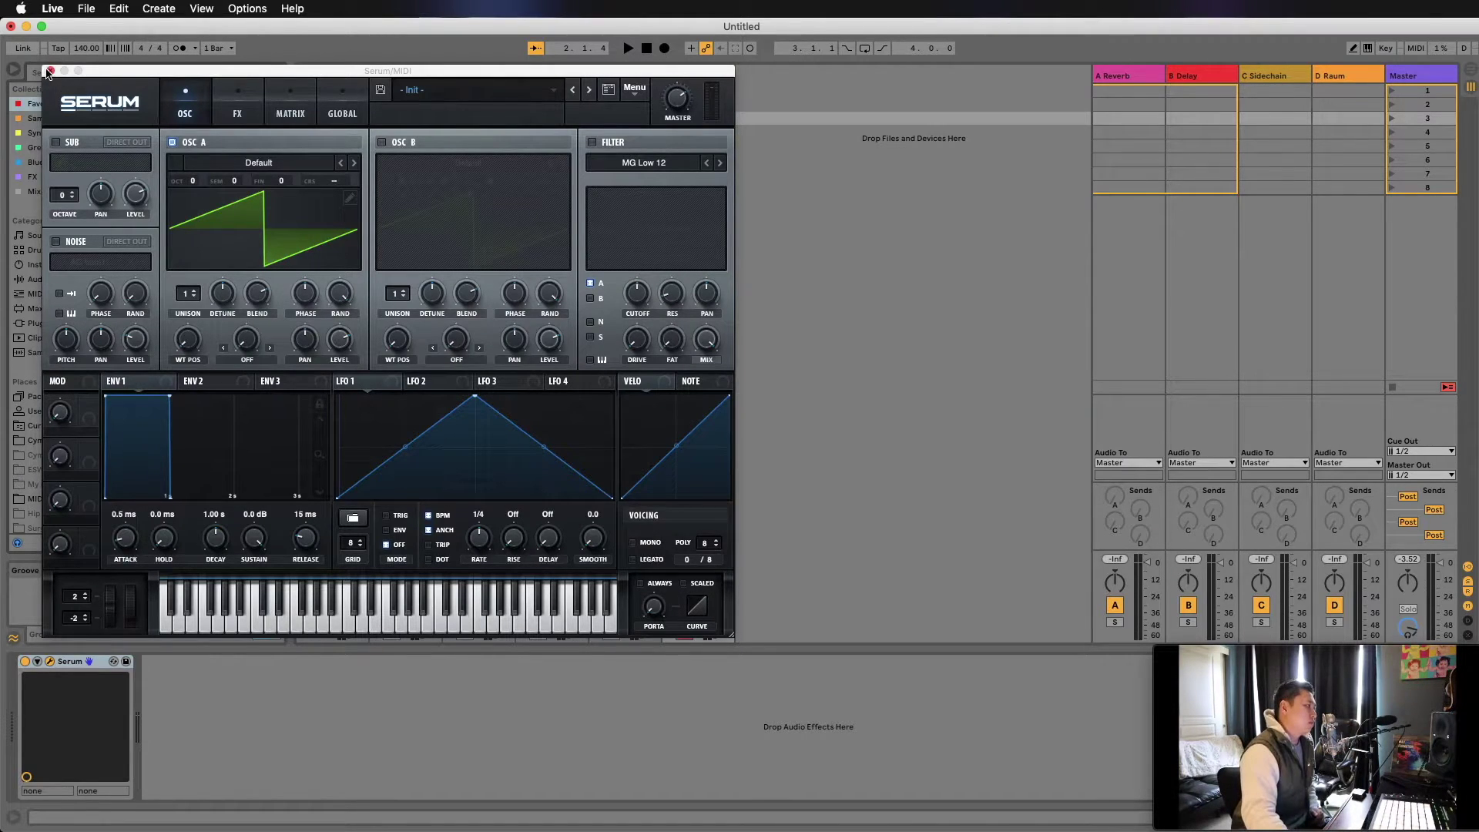
pyautogui.click(50, 71)
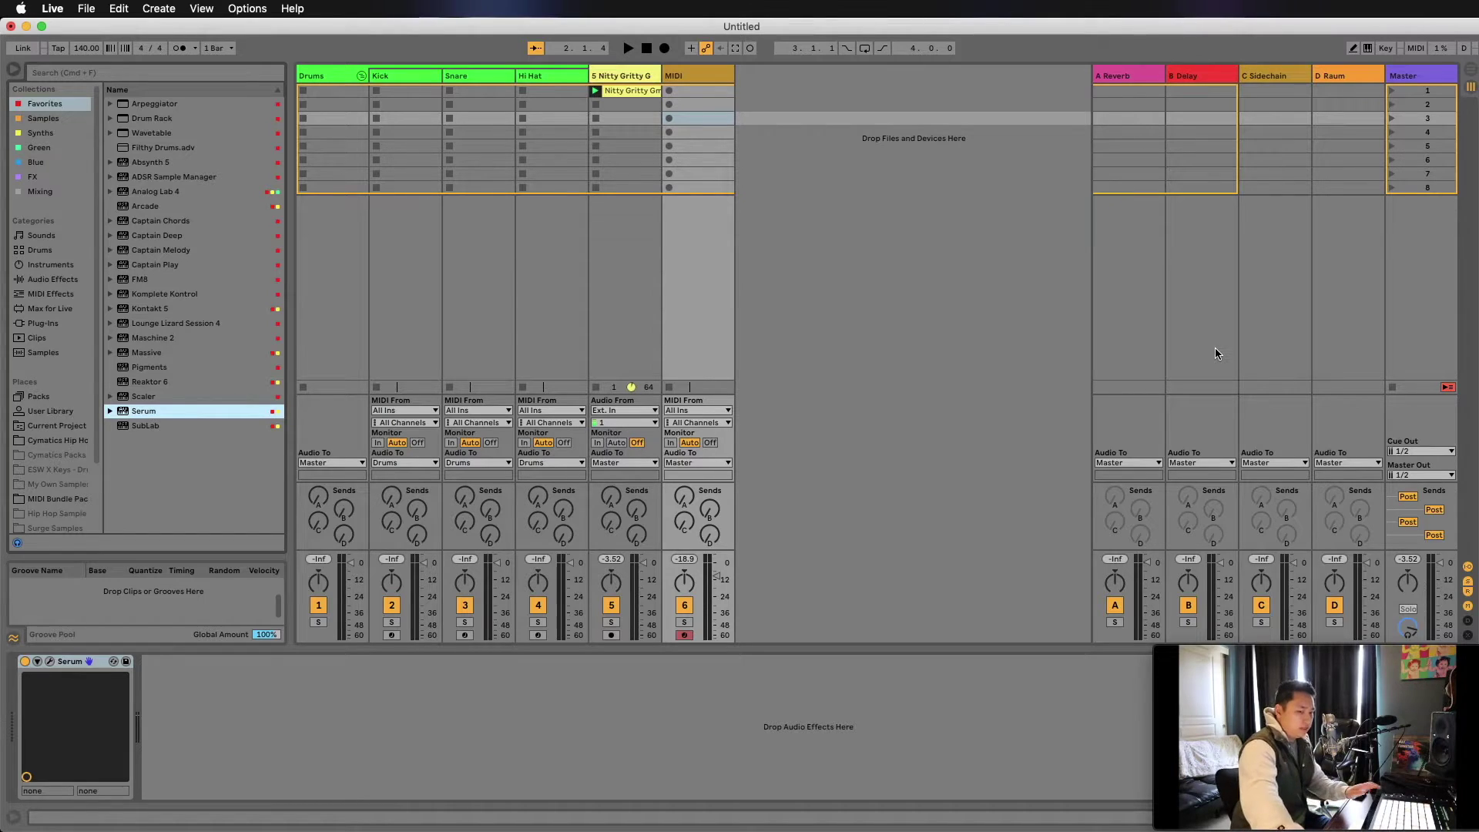
pyautogui.press('space')
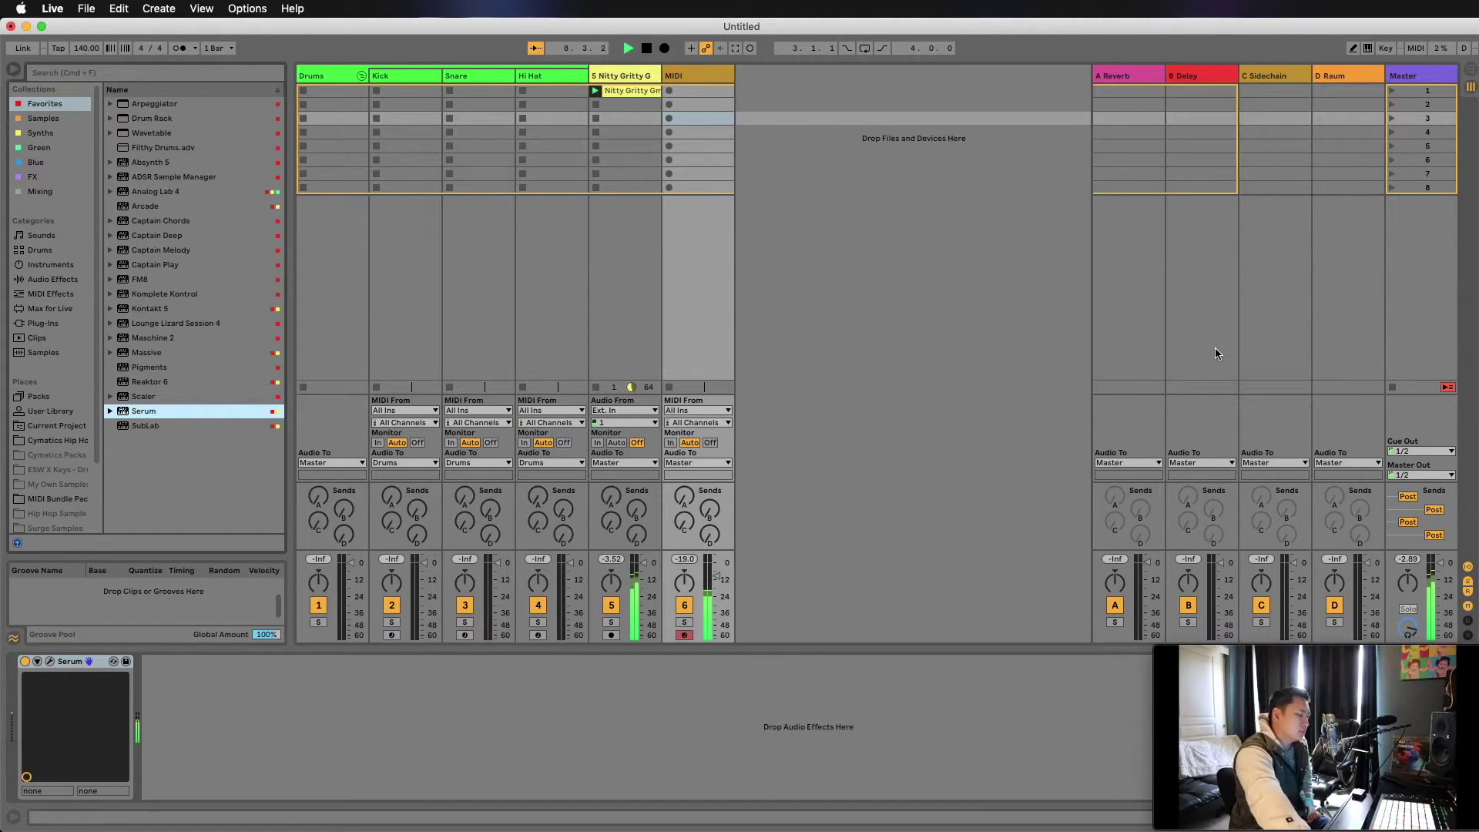
pyautogui.press('space')
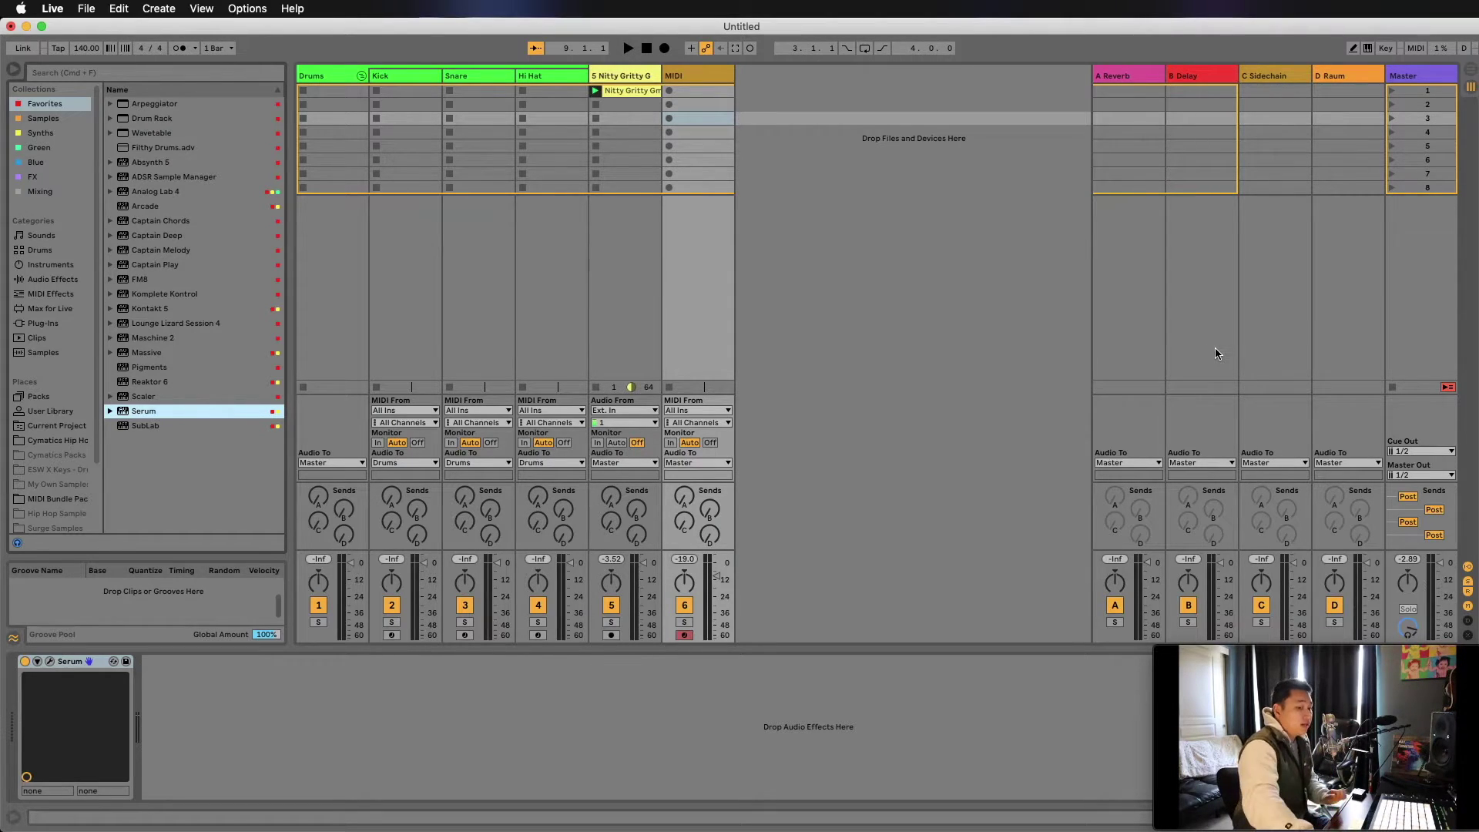
pyautogui.press('space')
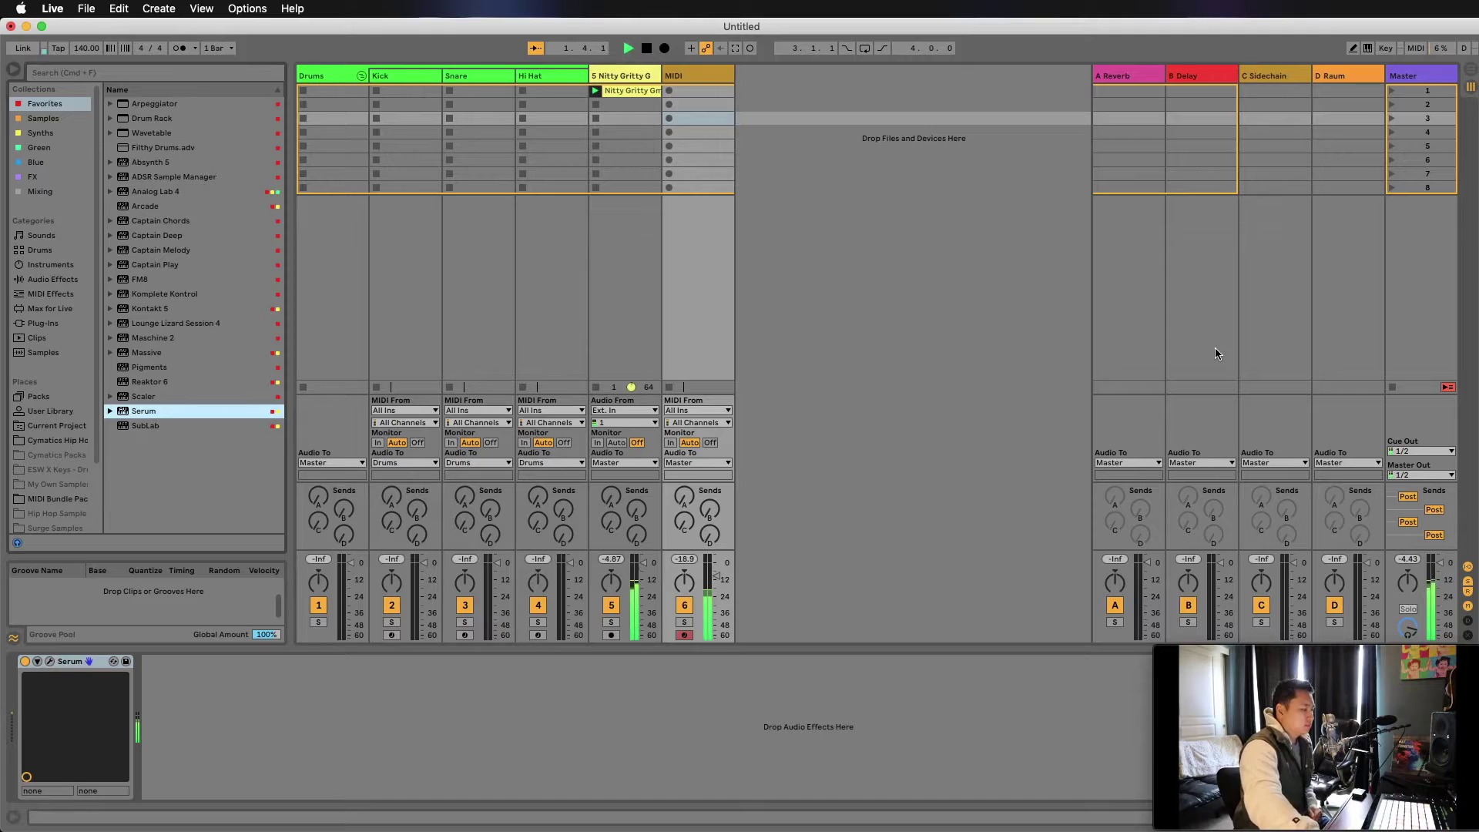
pyautogui.press('space')
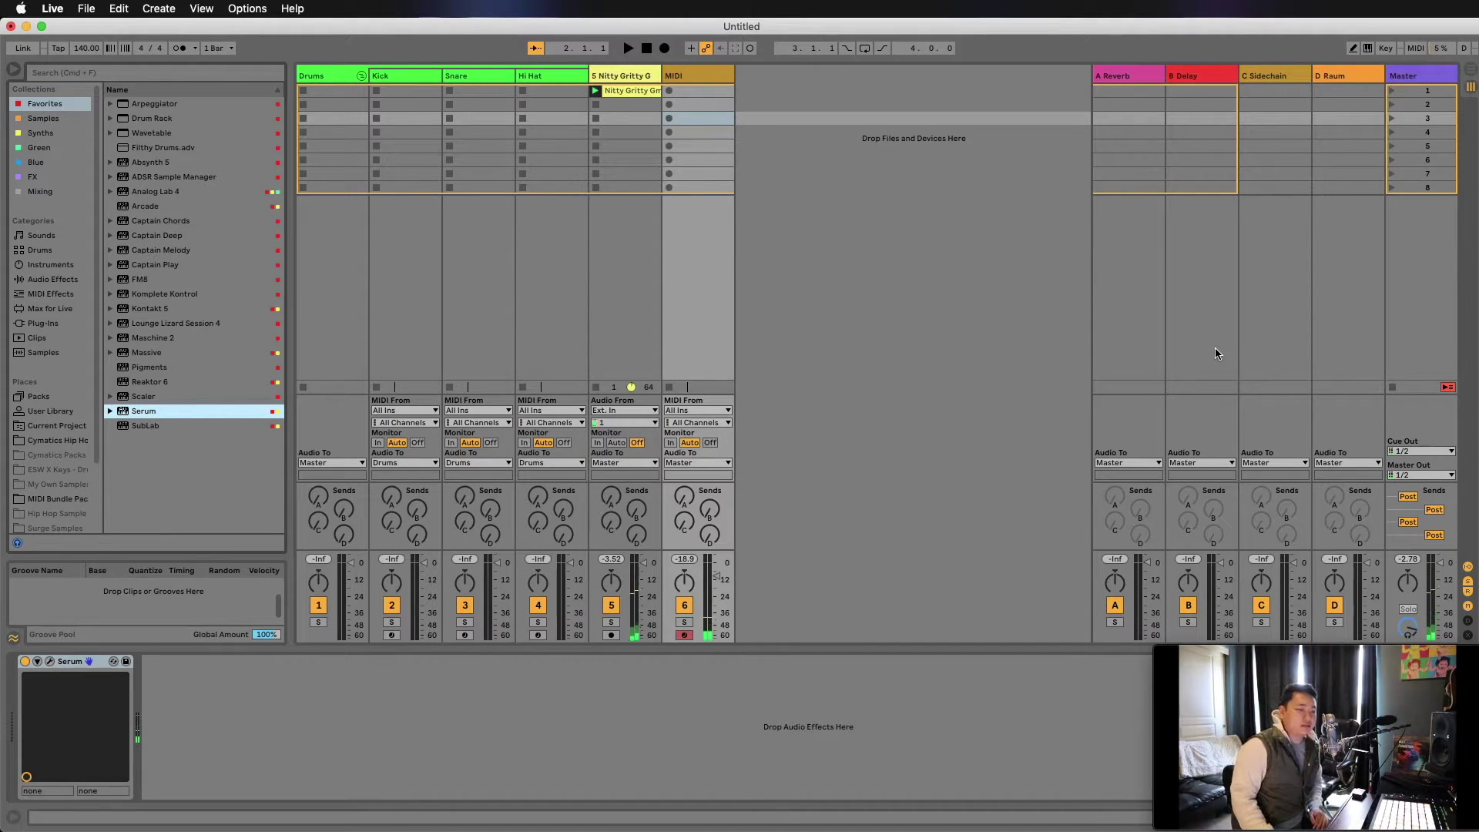
pyautogui.press('space')
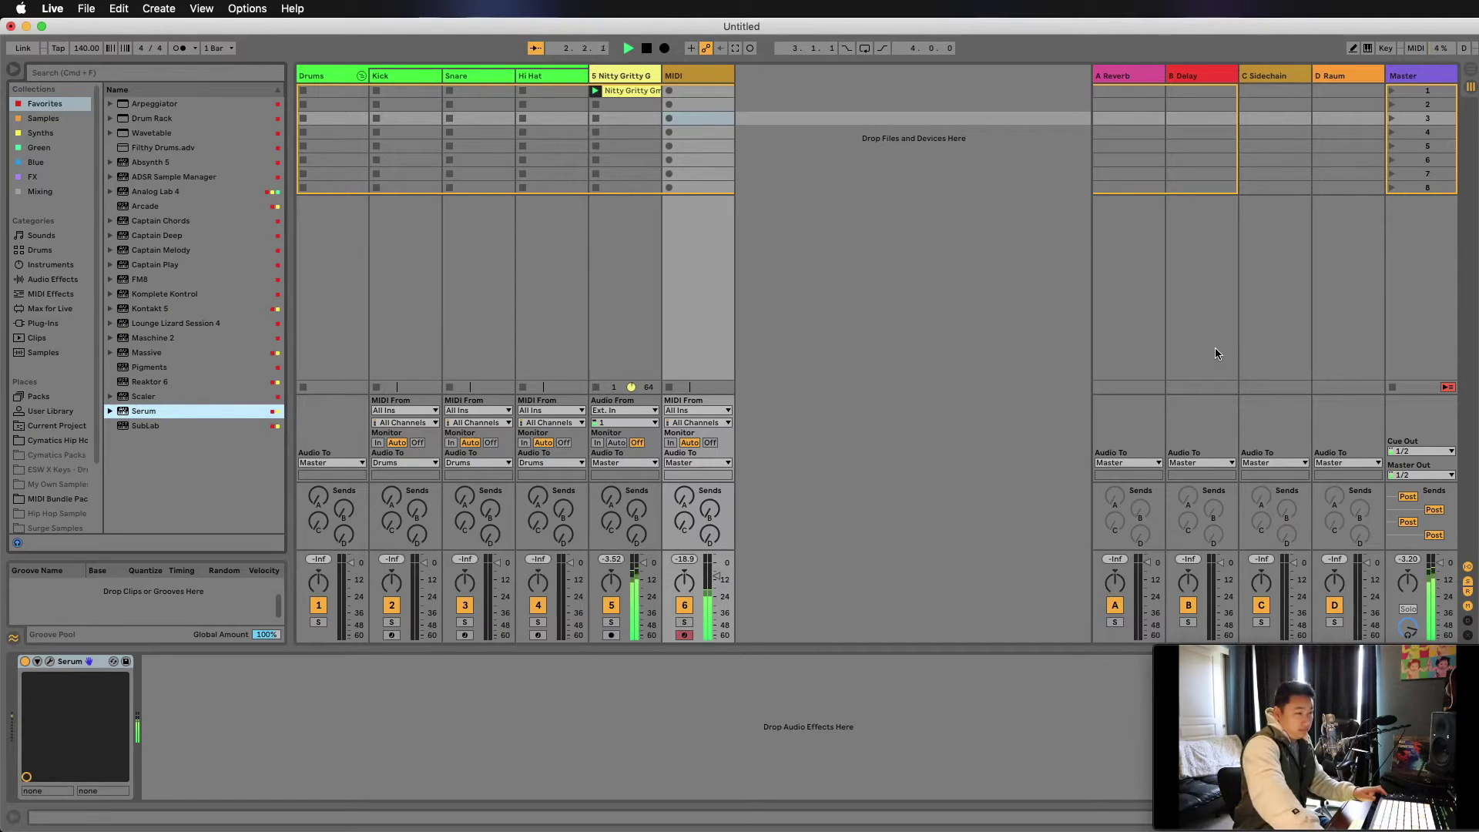
pyautogui.press('space')
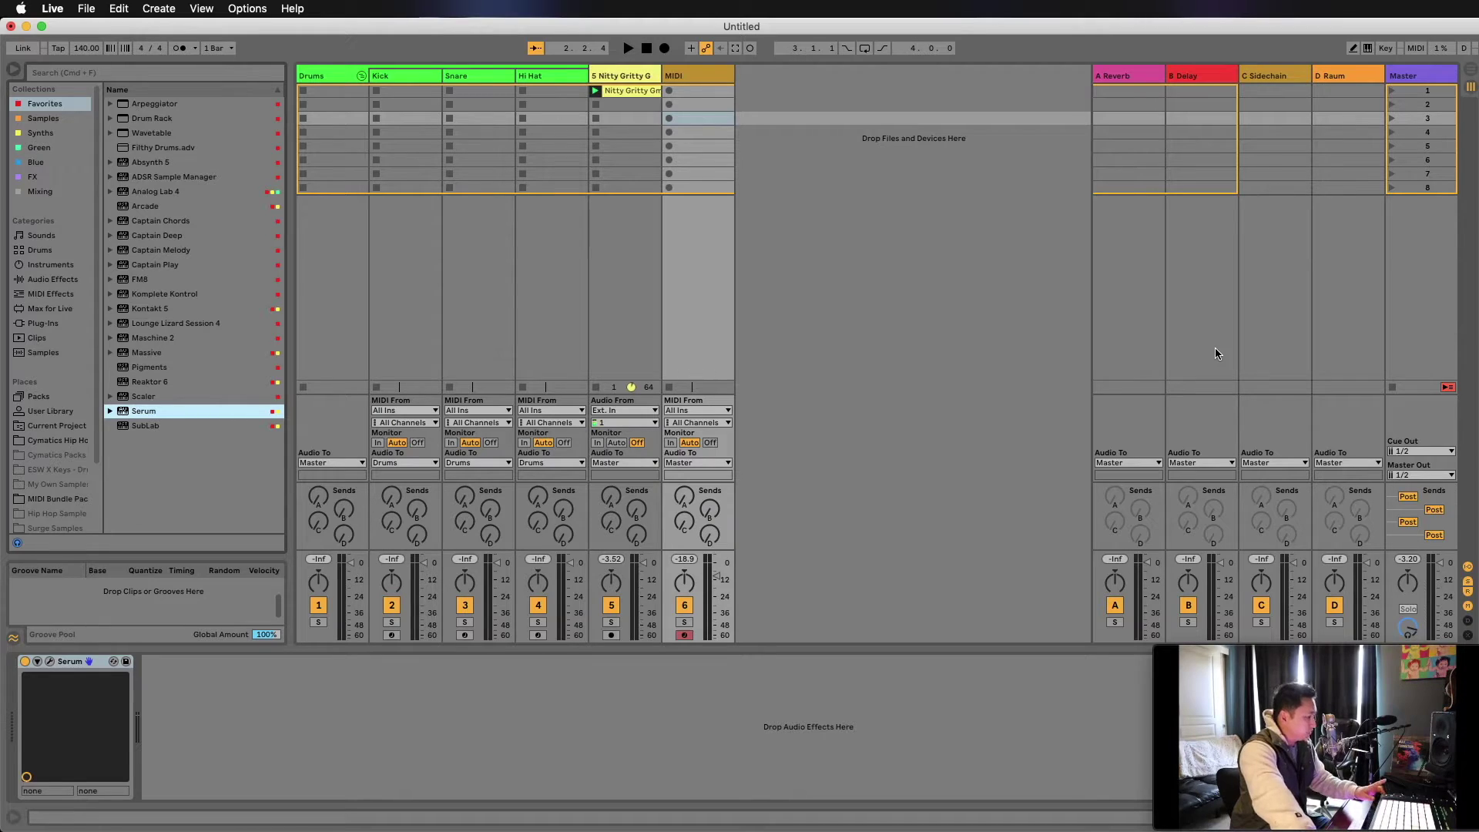
pyautogui.press('space')
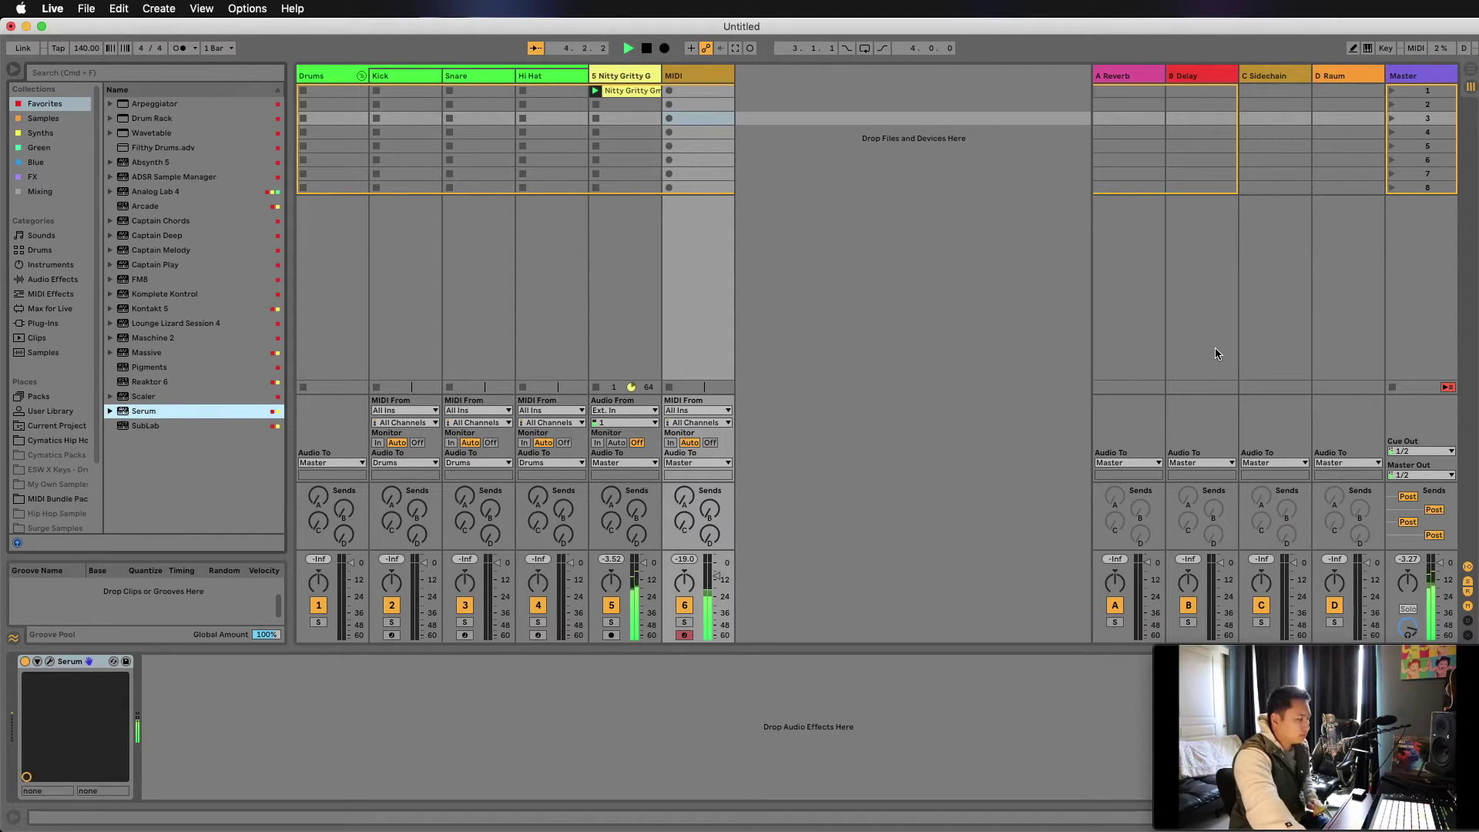
pyautogui.press('space')
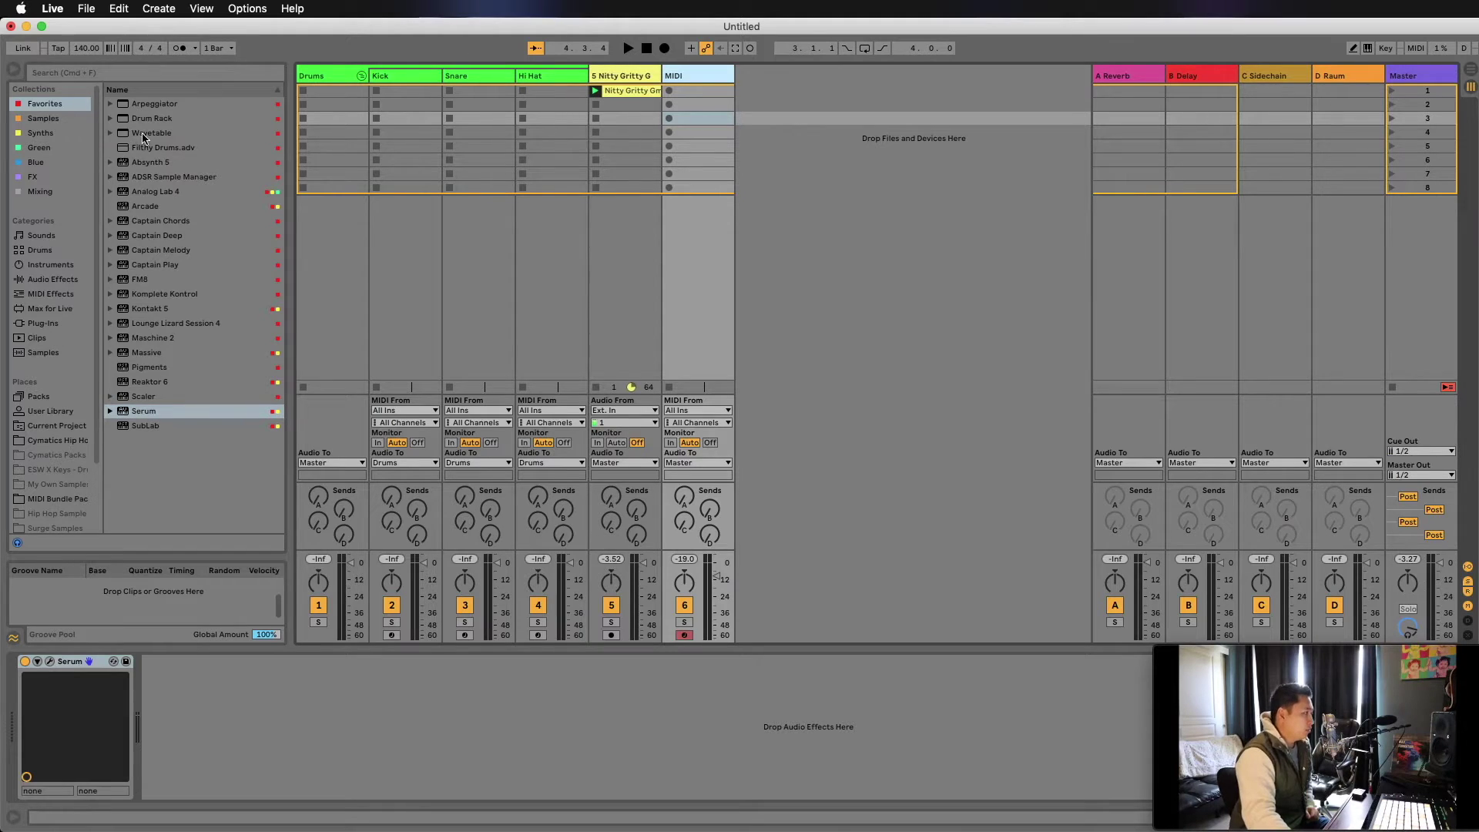
# Load the Arpeggiator ahead of Serum and play the arpeggiated notes against the sample
pyautogui.click(149, 104)
pyautogui.doubleClick(149, 105)
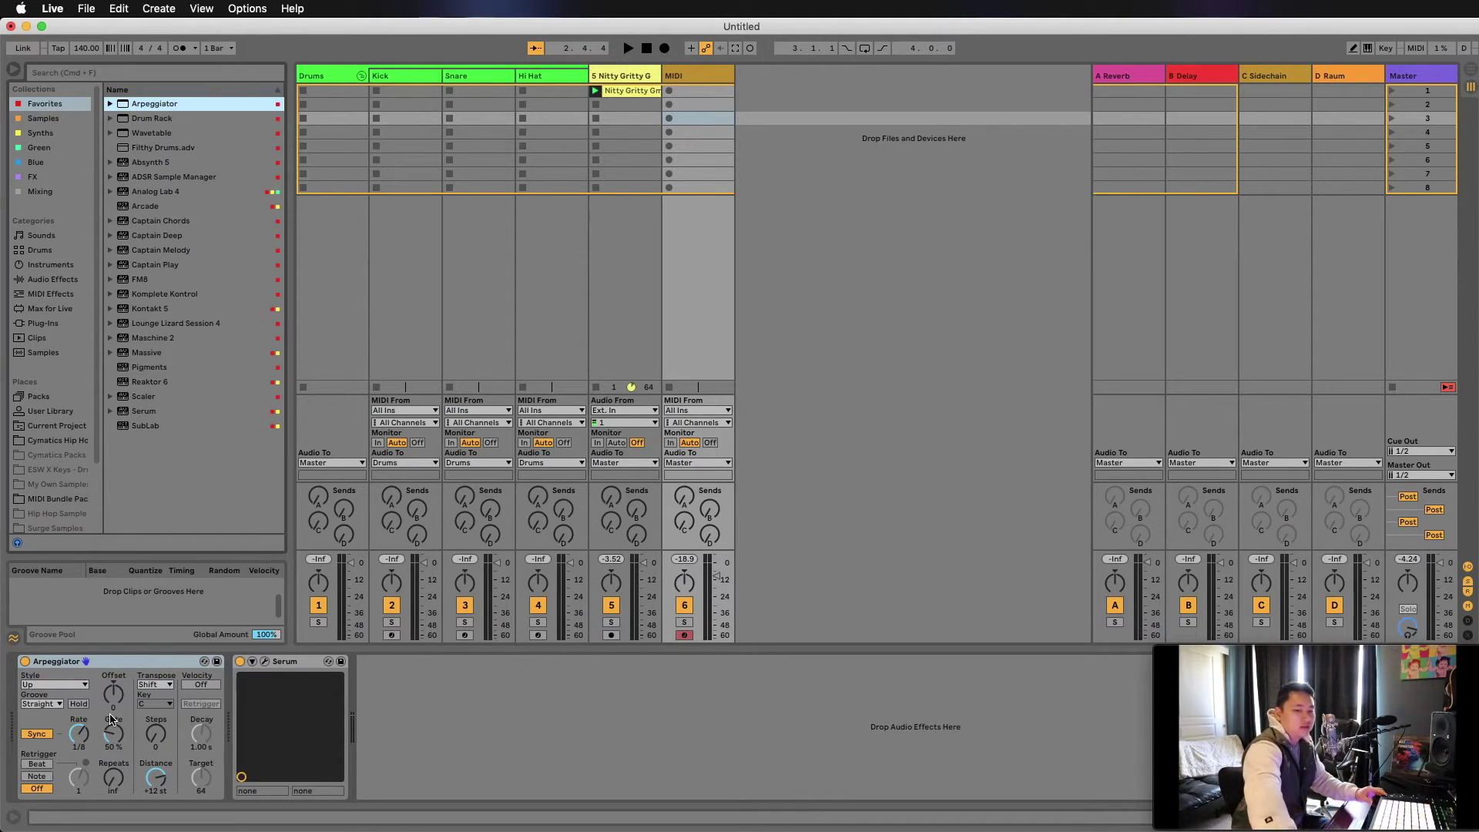
pyautogui.press('space')
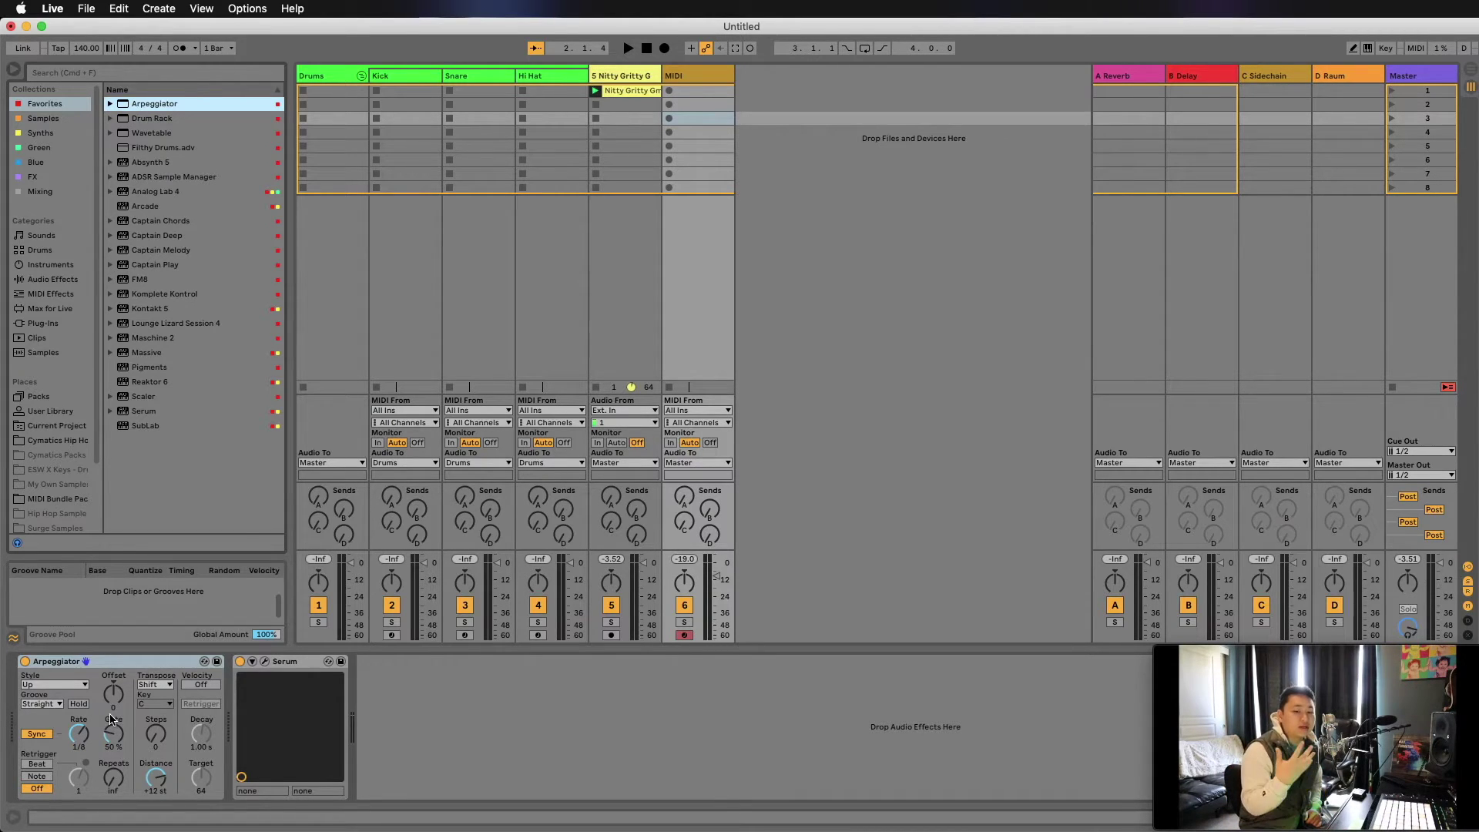
pyautogui.press('space')
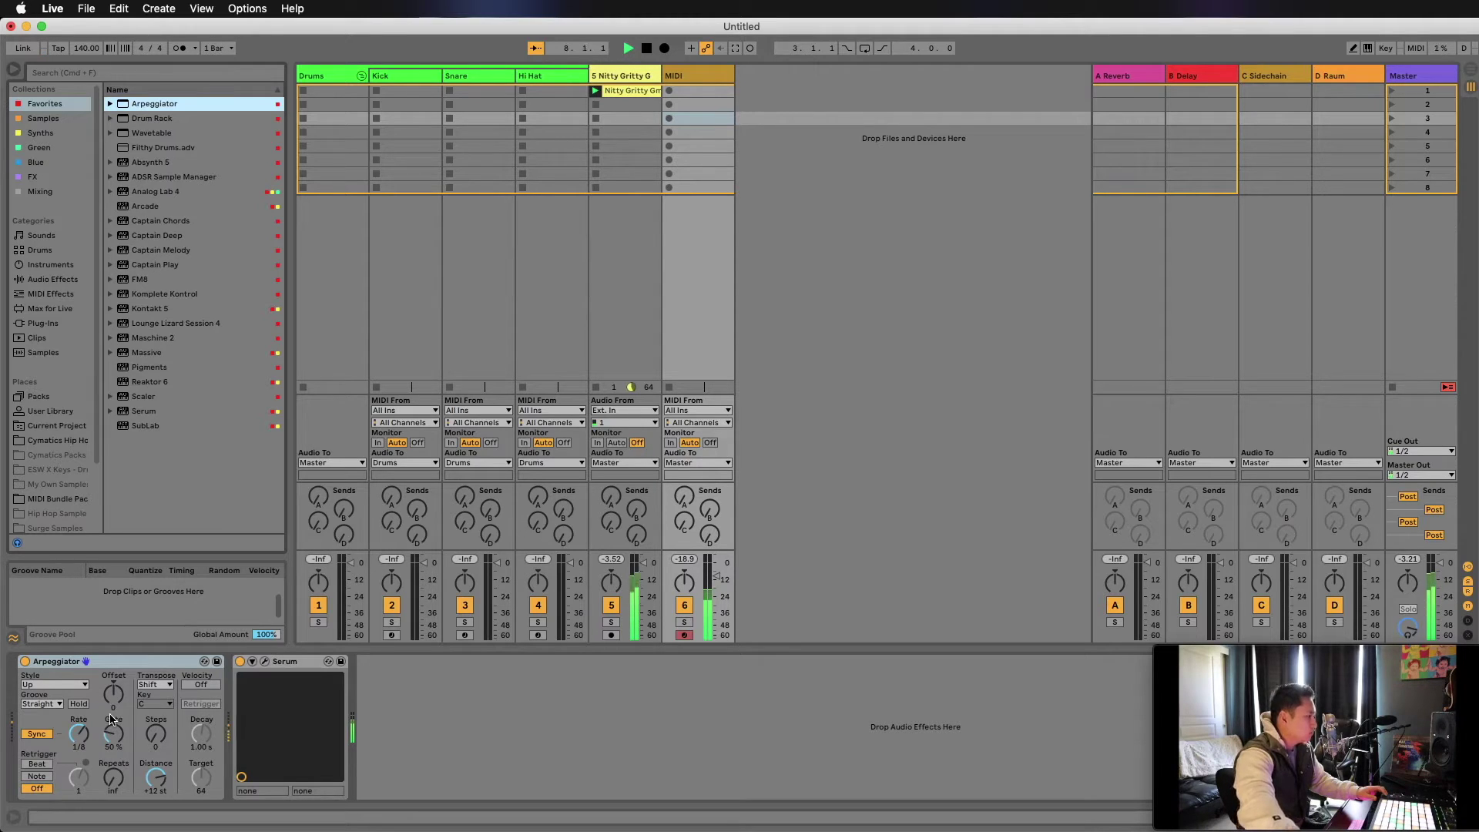
pyautogui.press('space')
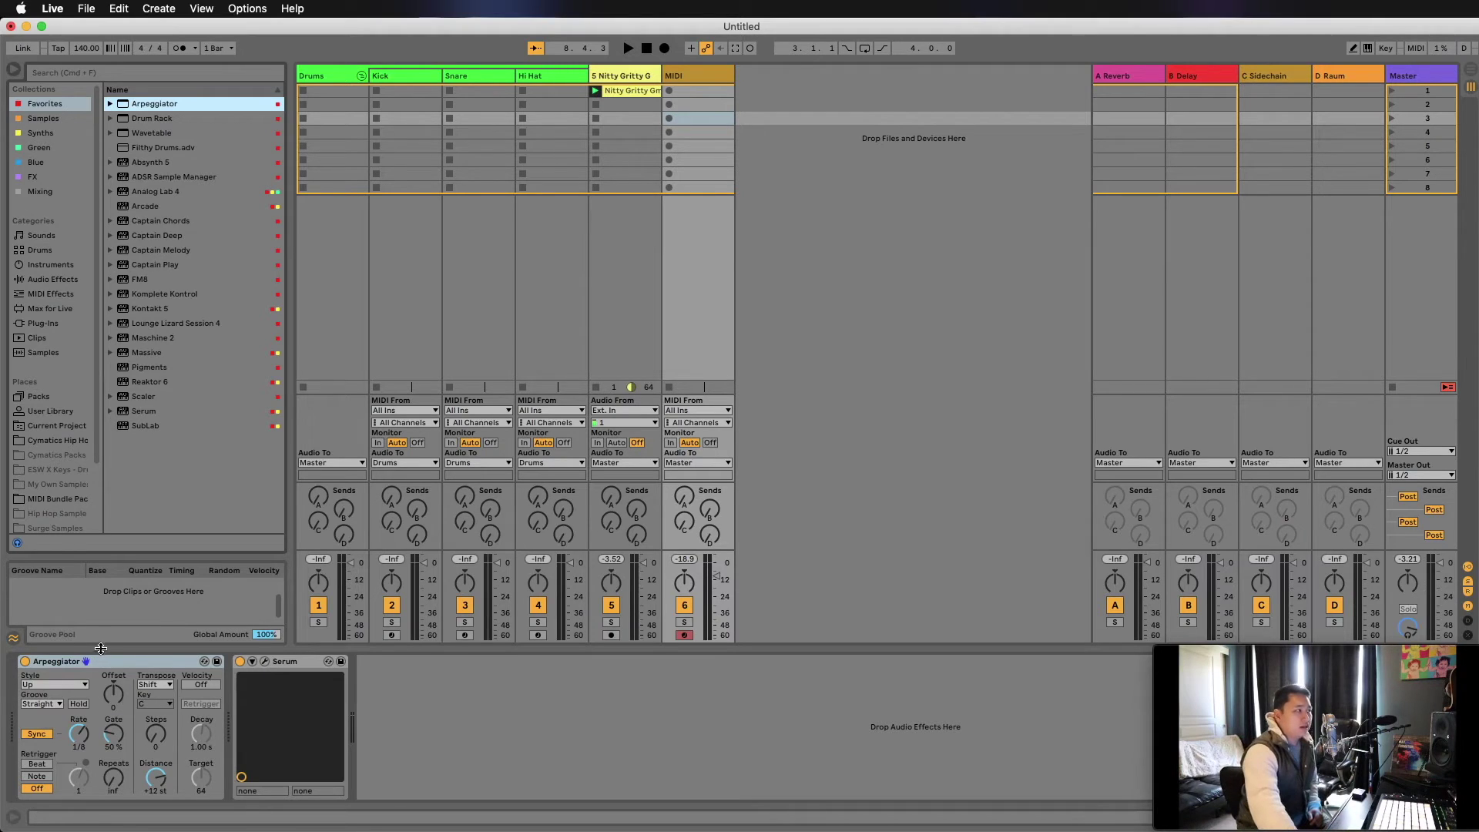
# Show the Nitty Gritty clip on track 5 in Clip View and restart playback
pyautogui.click(636, 94)
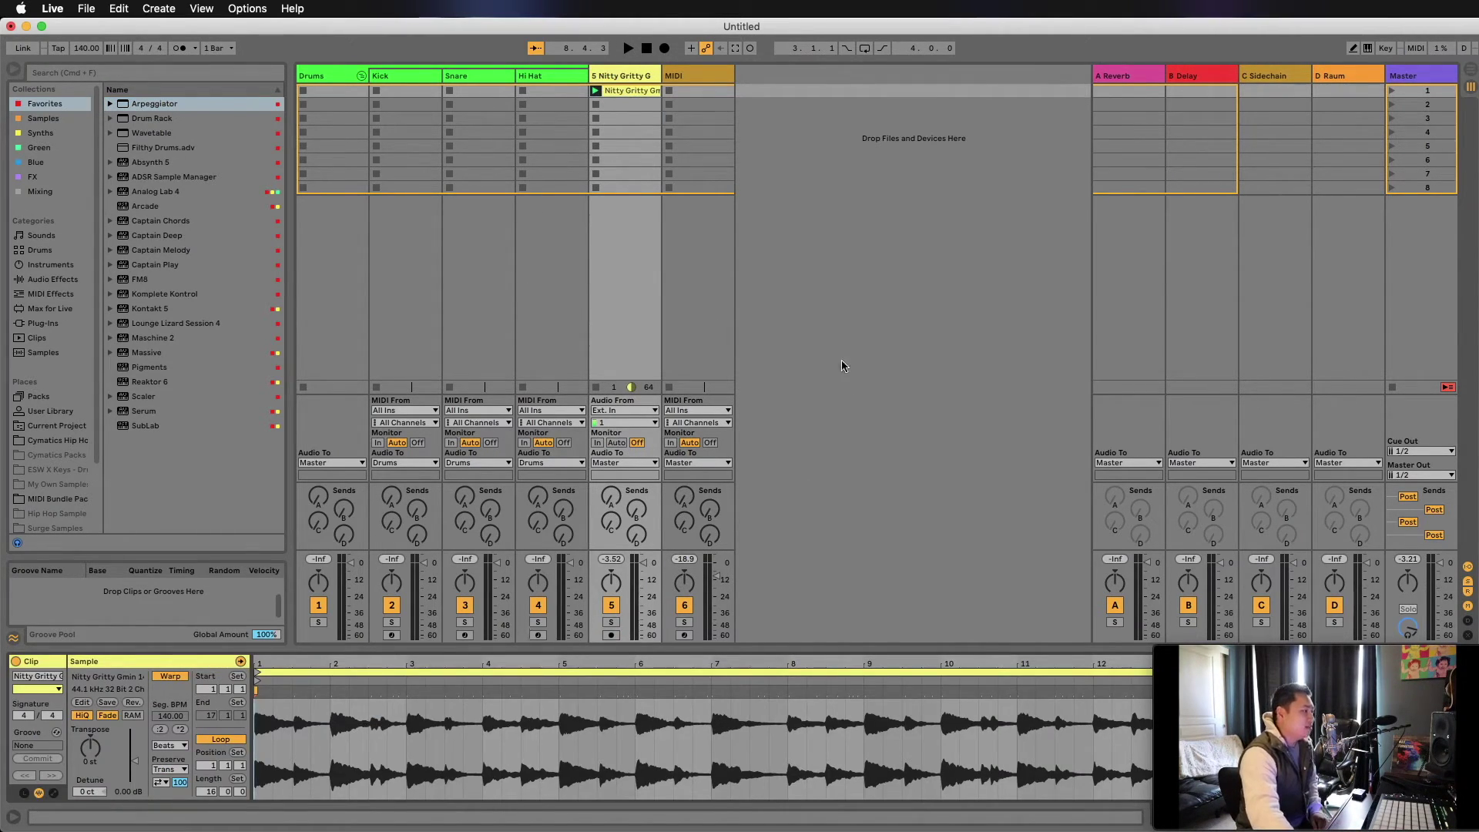
pyautogui.click(691, 77)
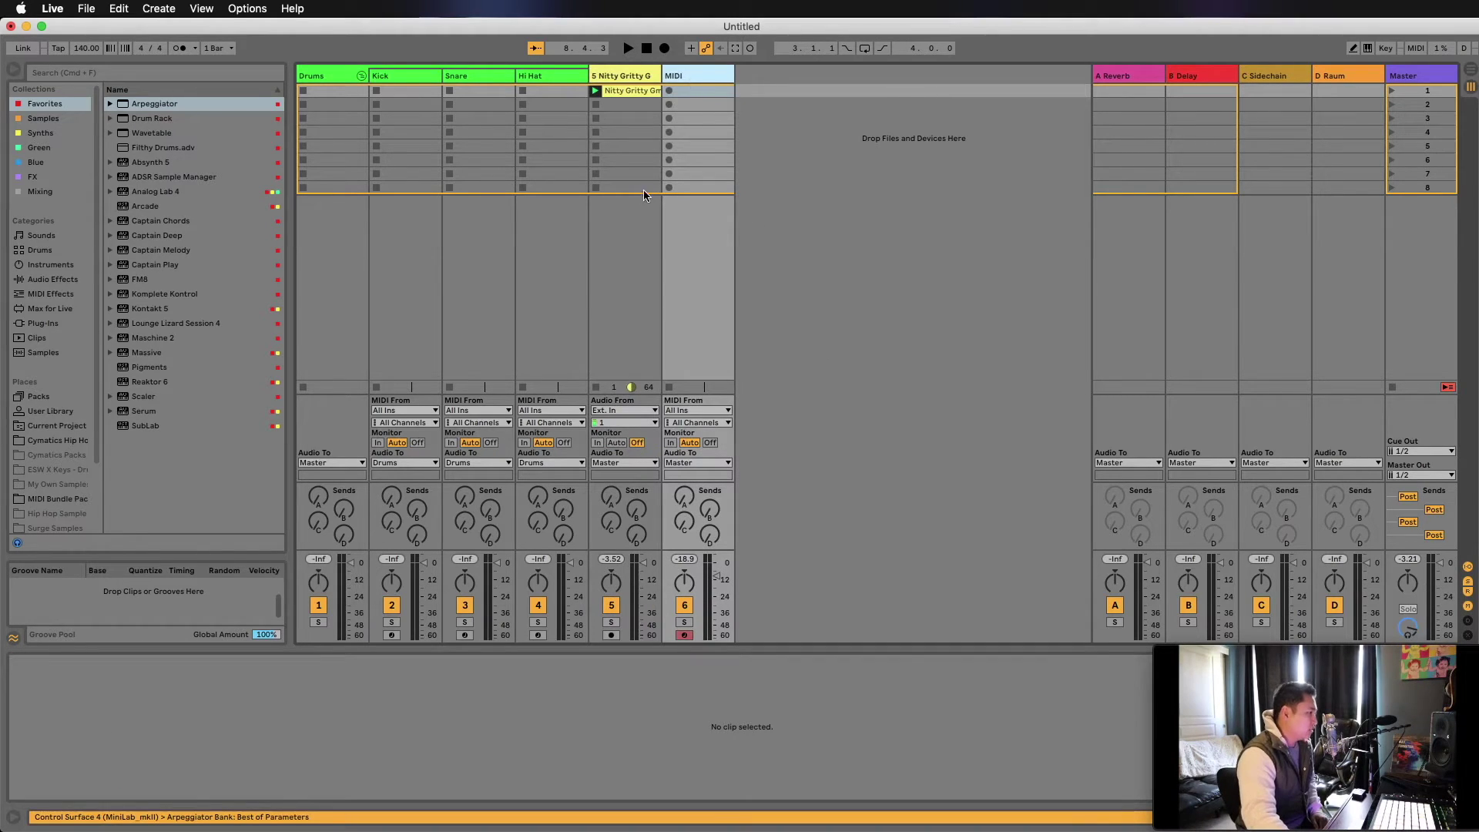
pyautogui.click(621, 93)
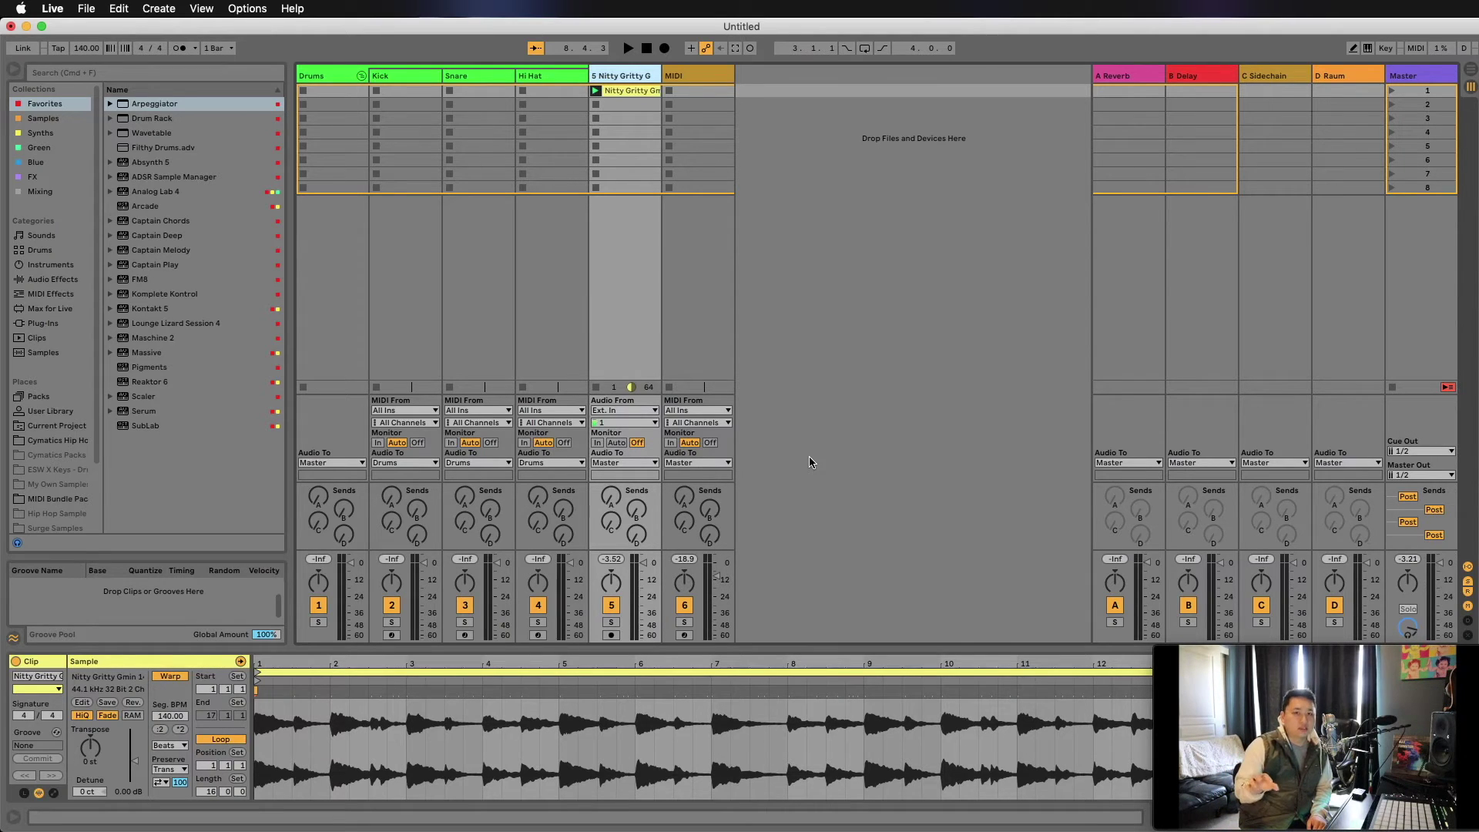
pyautogui.press('space')
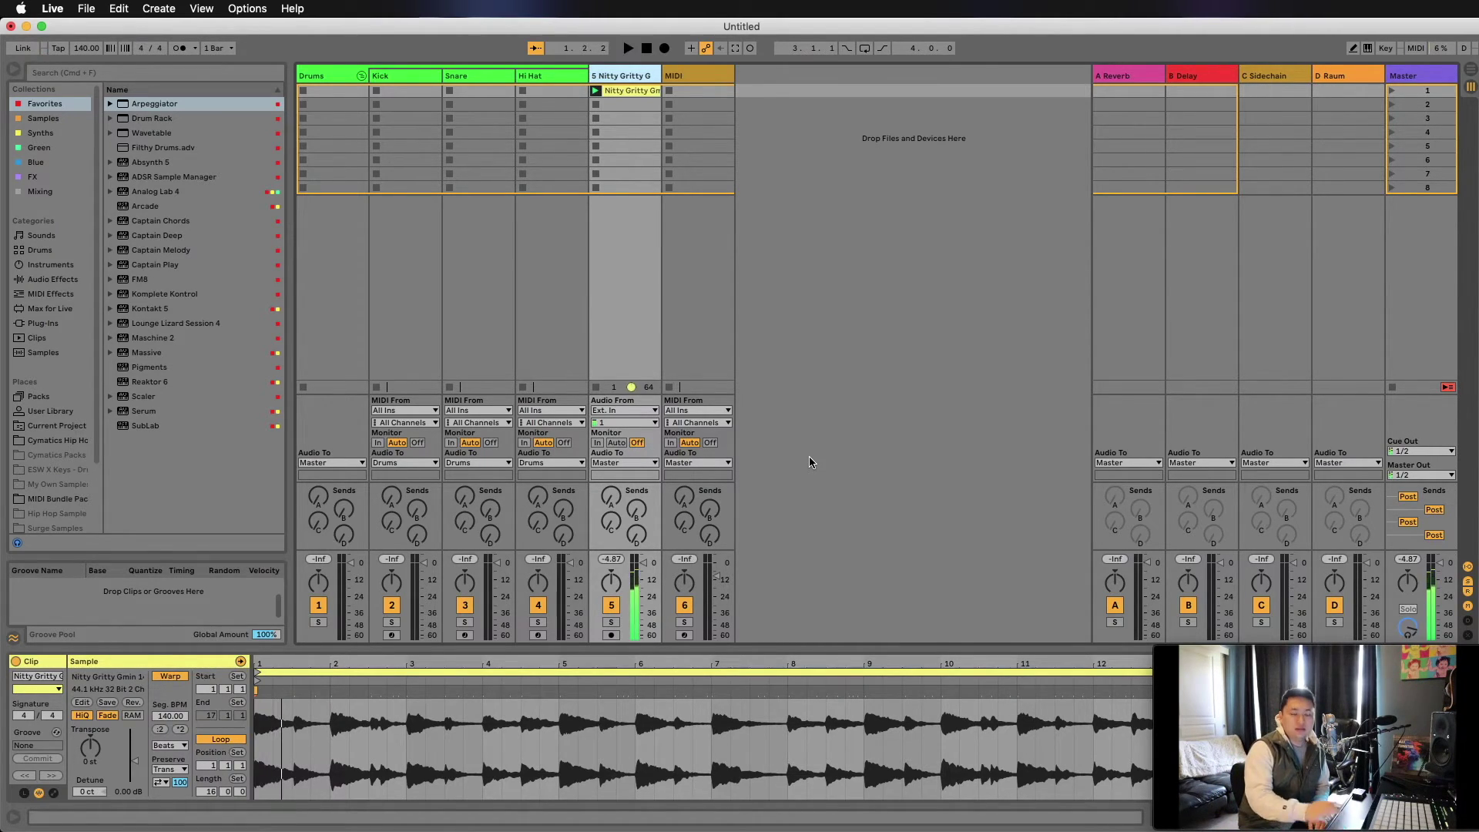